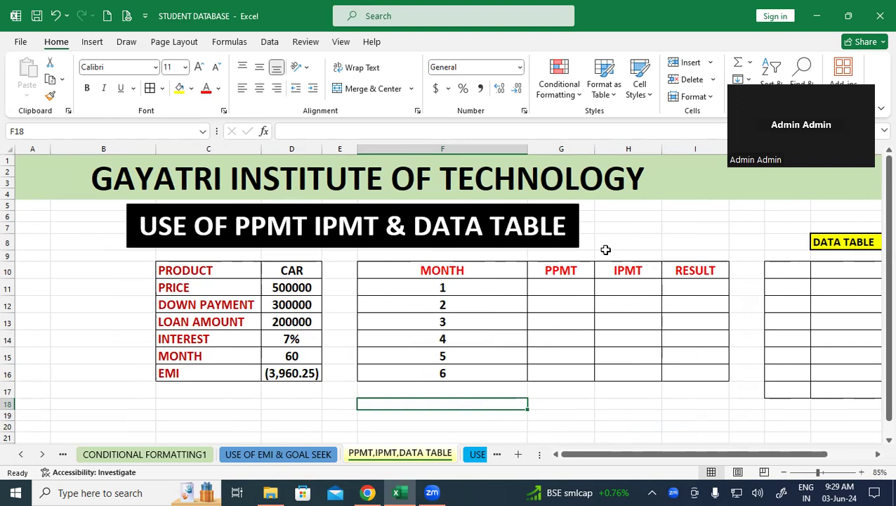
Examine the EMI formula in cell D16 of the car loan table
click(641, 364)
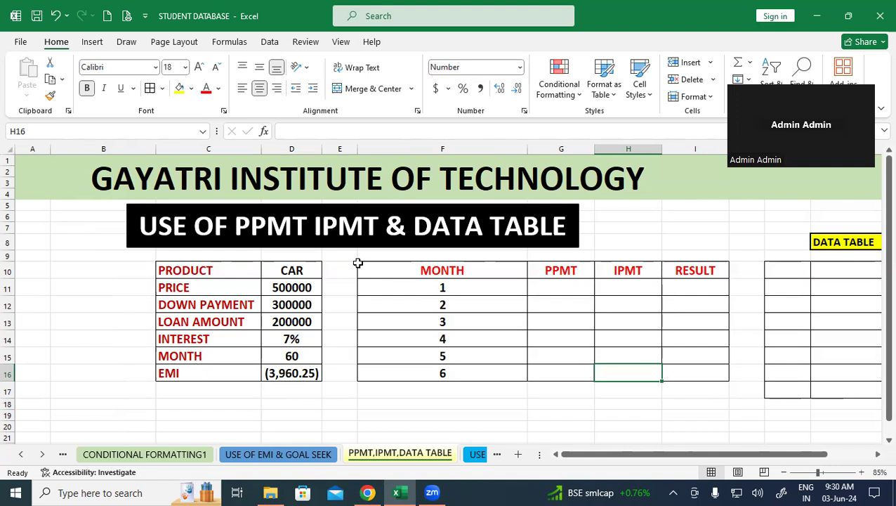
click(486, 416)
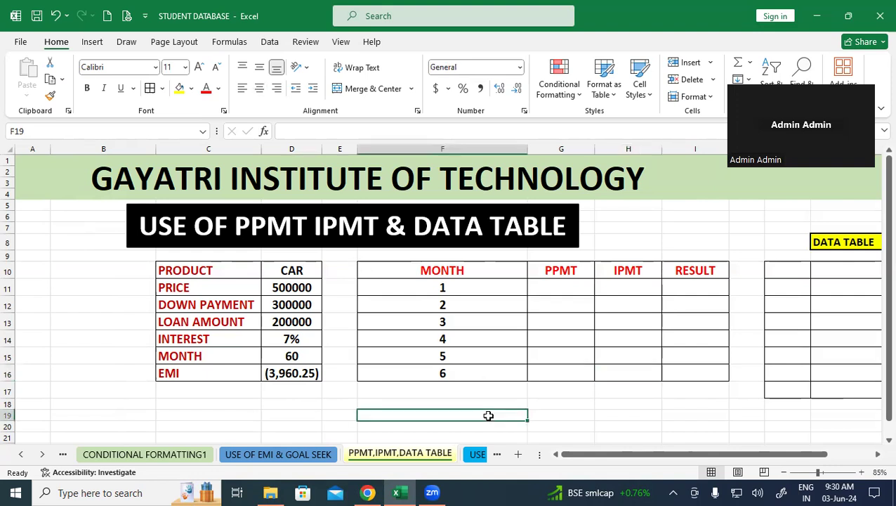
click(306, 373)
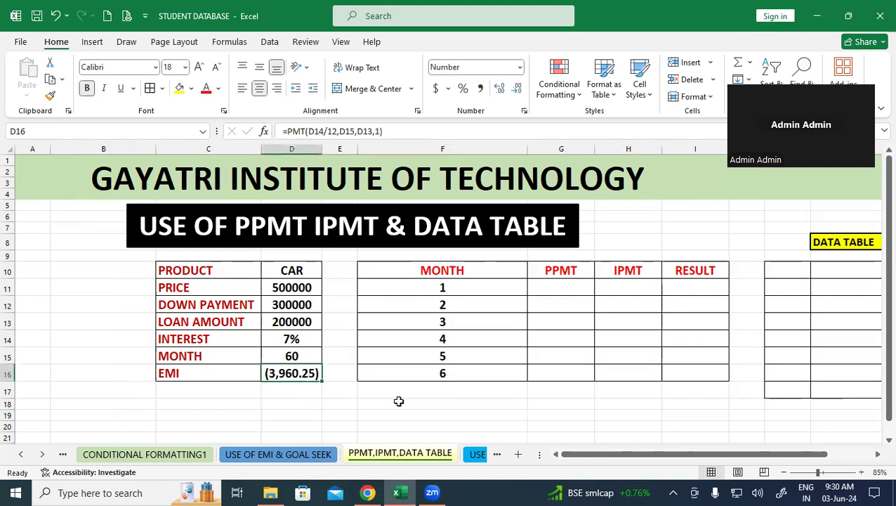
click(444, 411)
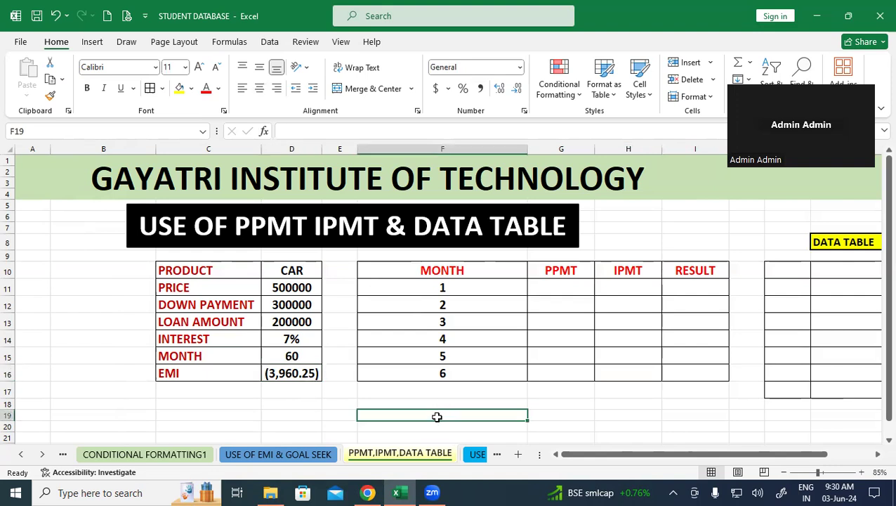
click(300, 411)
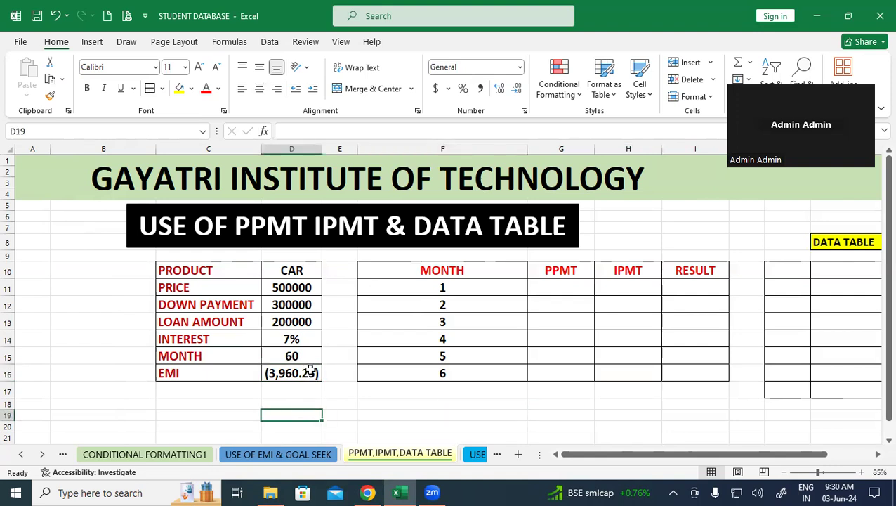
click(307, 372)
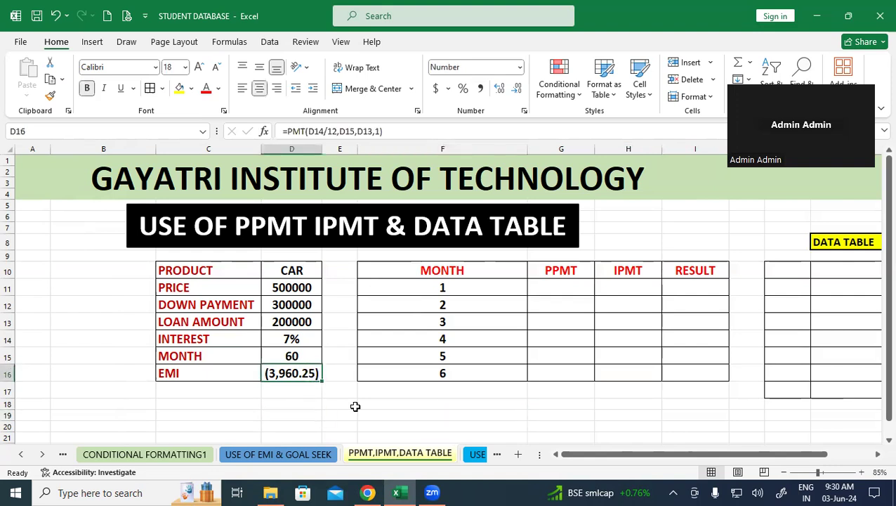
click(406, 398)
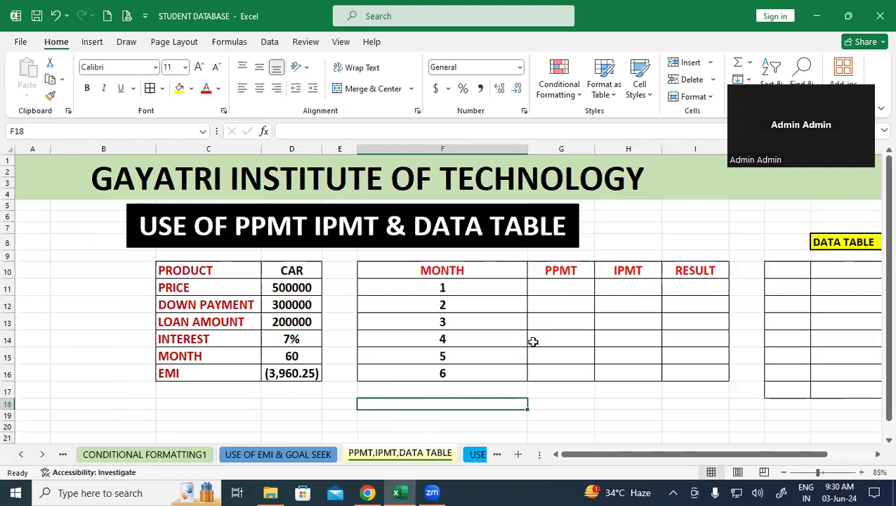
Examine the PPMT and IPMT columns of the month table alongside the loan's EMI cell
drag(568, 280, 562, 309)
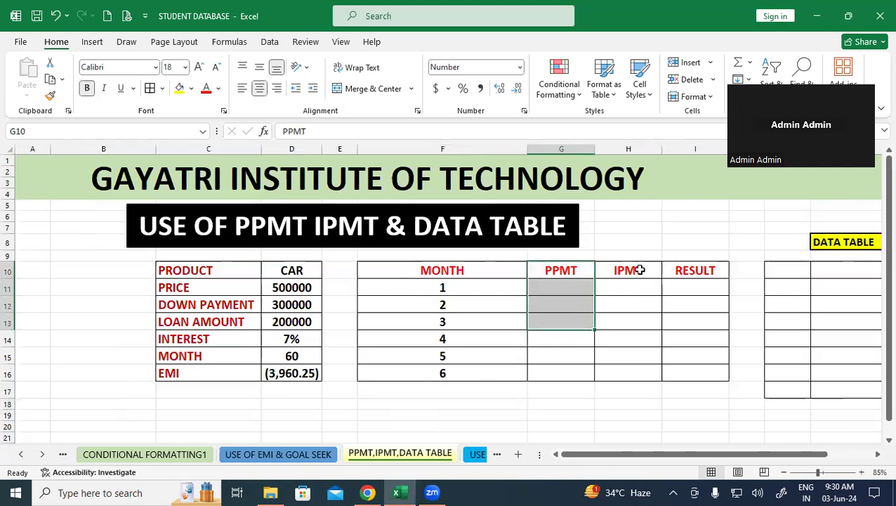
drag(635, 270, 633, 309)
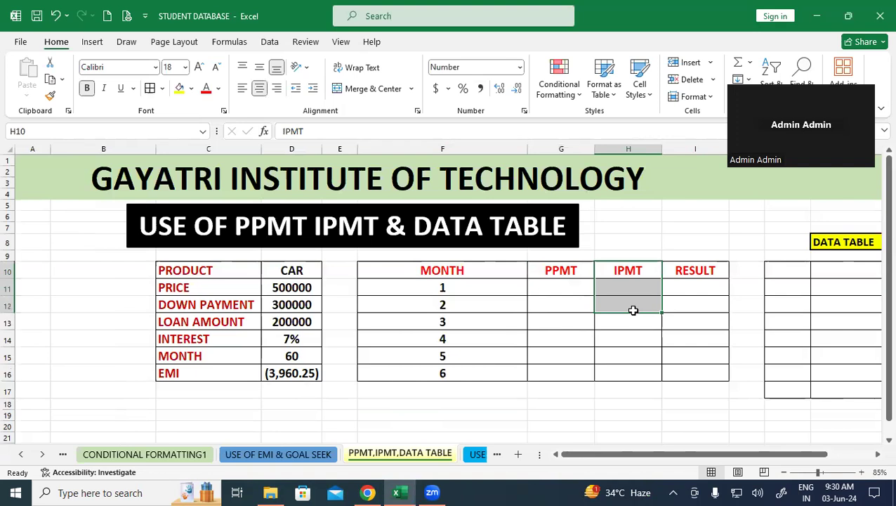
click(419, 403)
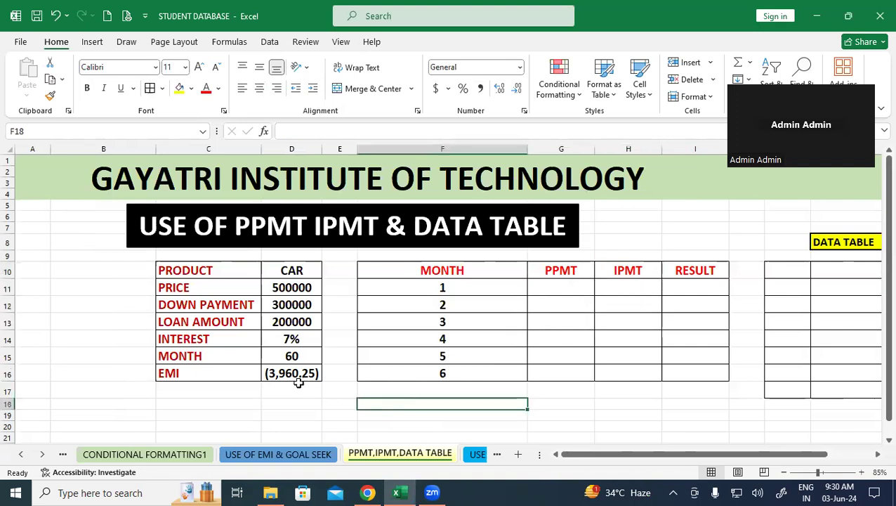
click(294, 375)
click(285, 403)
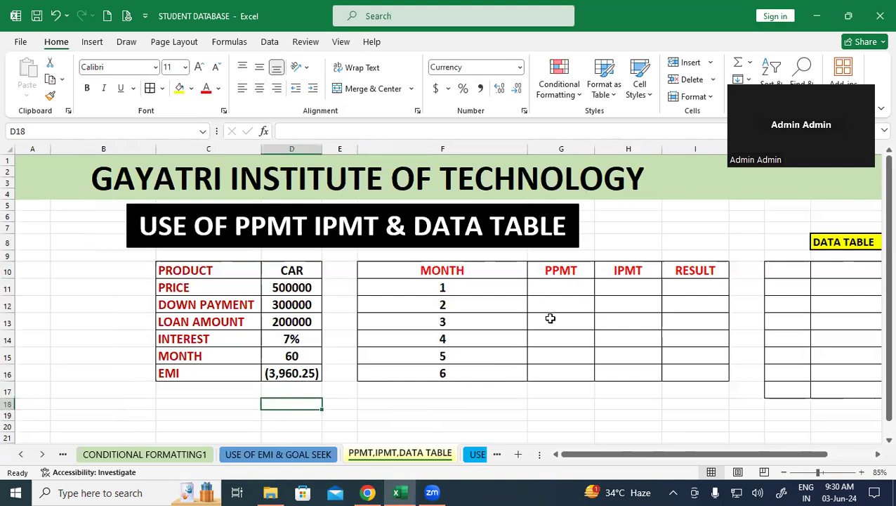
mouse_move(566, 272)
mouse_down()
mouse_move(574, 372)
mouse_move(550, 354)
mouse_up()
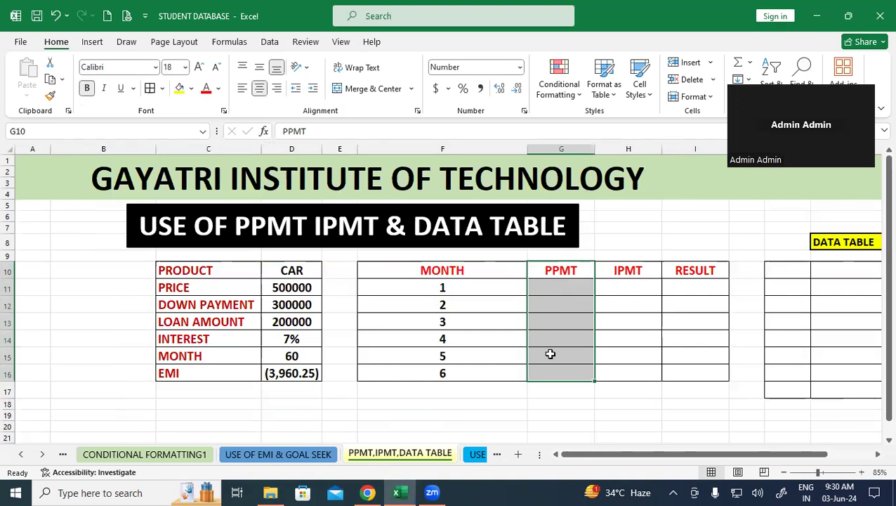
click(372, 404)
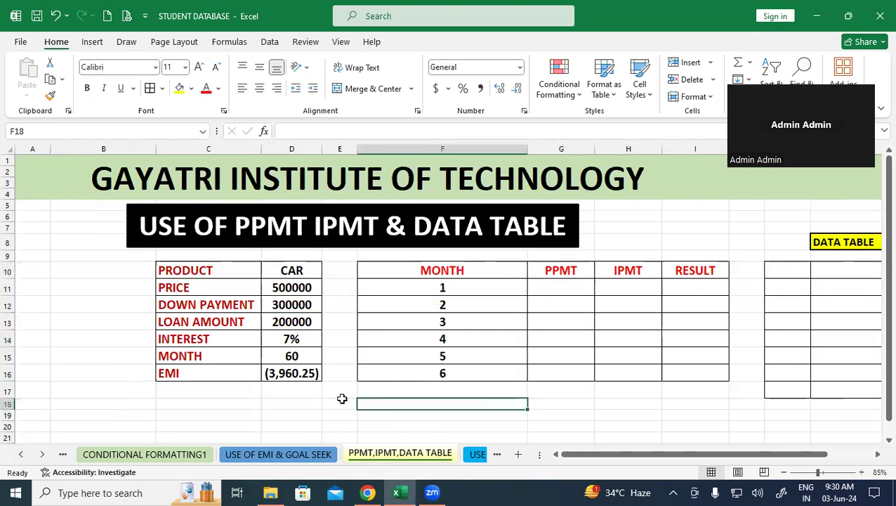
click(306, 373)
click(577, 401)
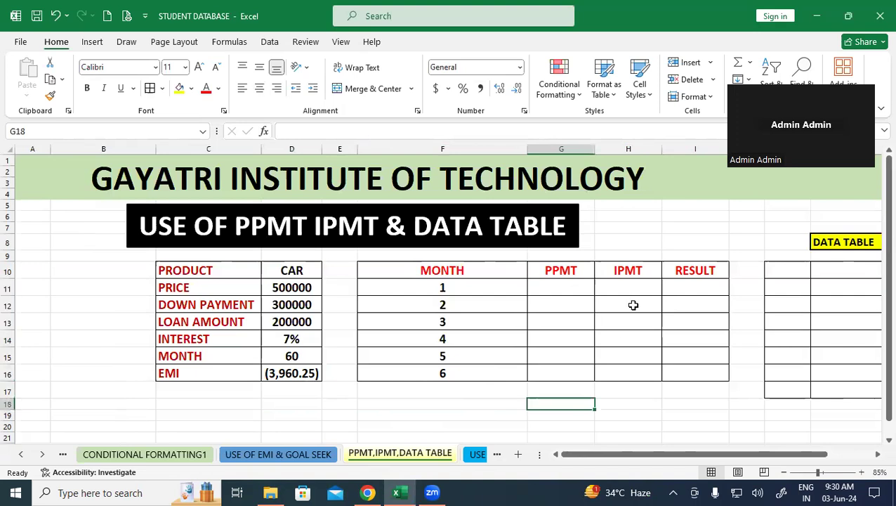
drag(629, 265, 627, 392)
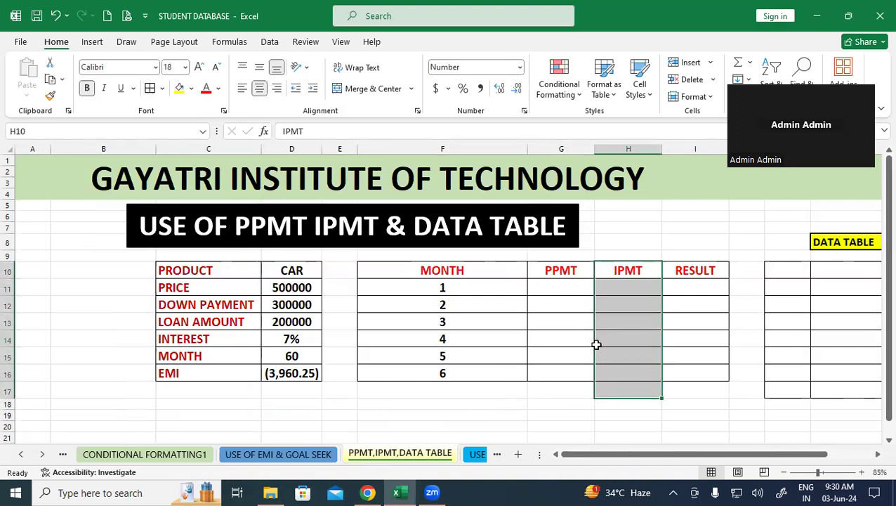
click(480, 403)
click(609, 416)
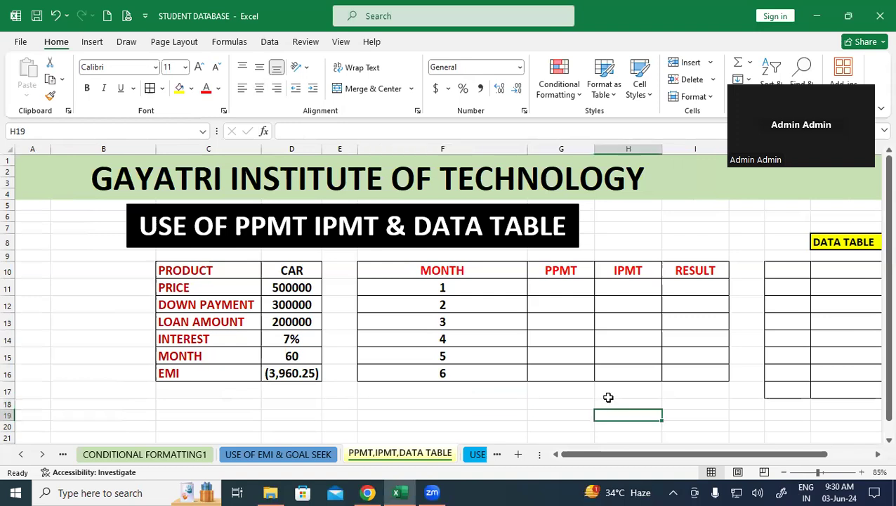
Inspect the month 1 PPMT, IPMT and RESULT cells and compare them with the EMI formula
click(572, 289)
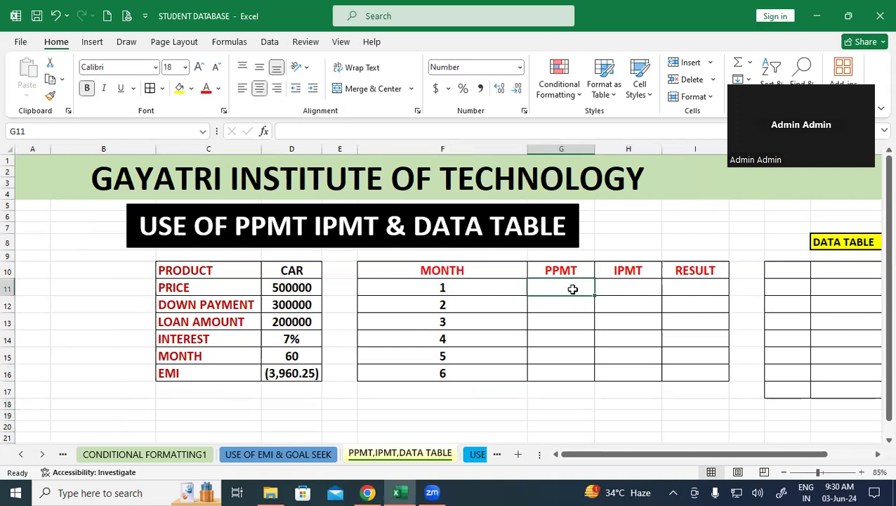
click(640, 283)
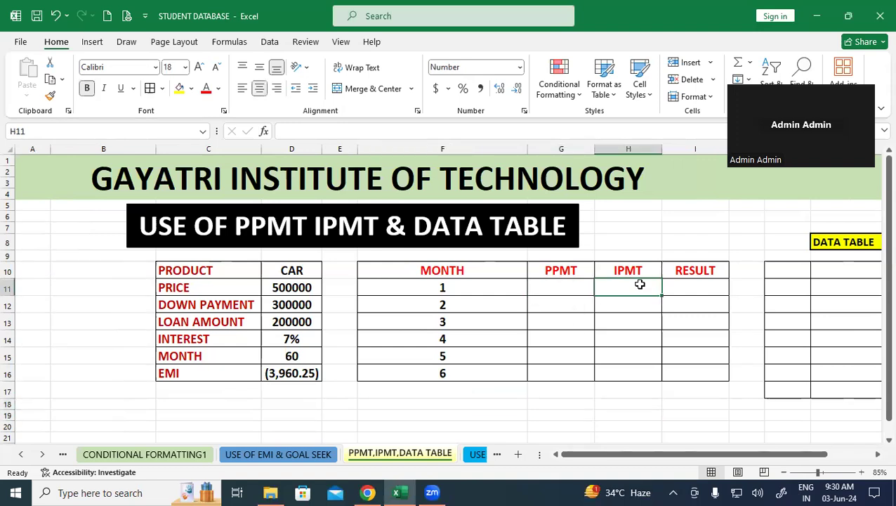
click(707, 288)
click(296, 373)
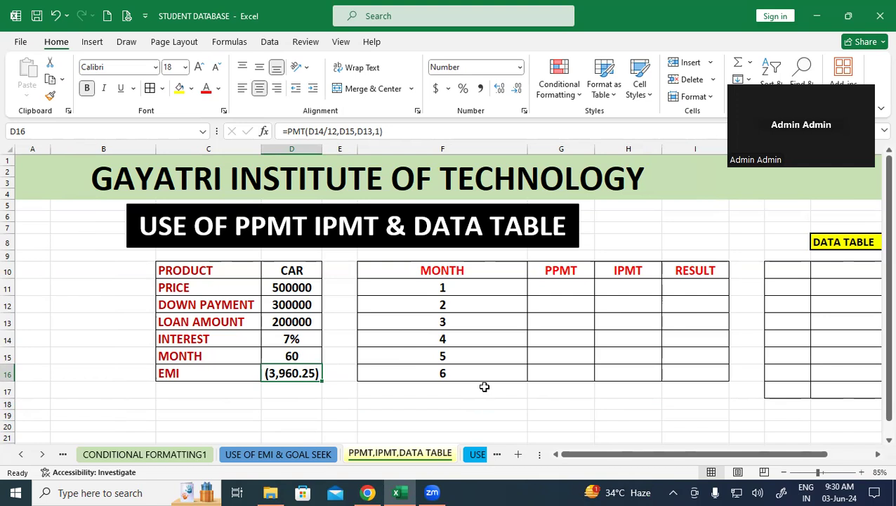
click(484, 386)
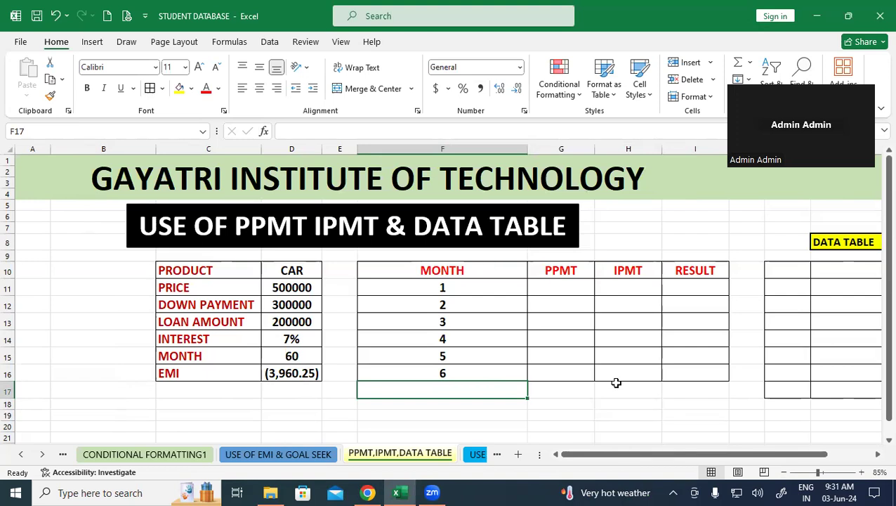
click(581, 318)
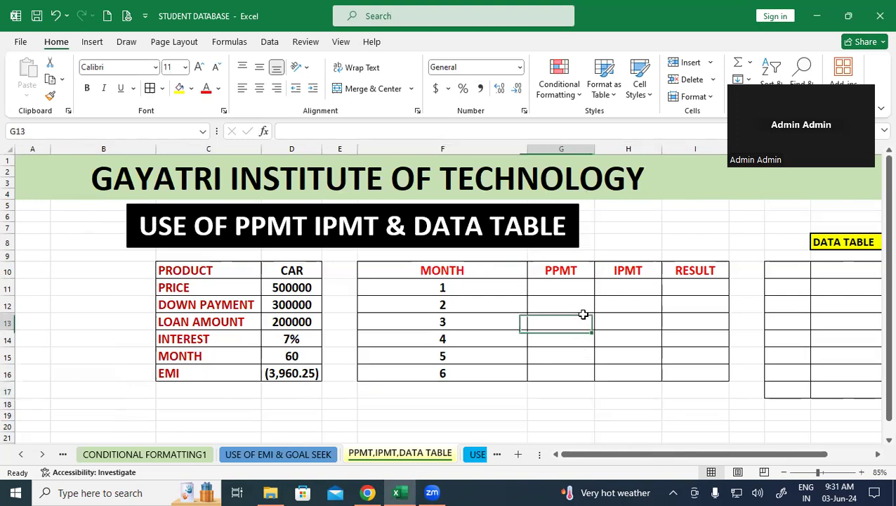
click(642, 303)
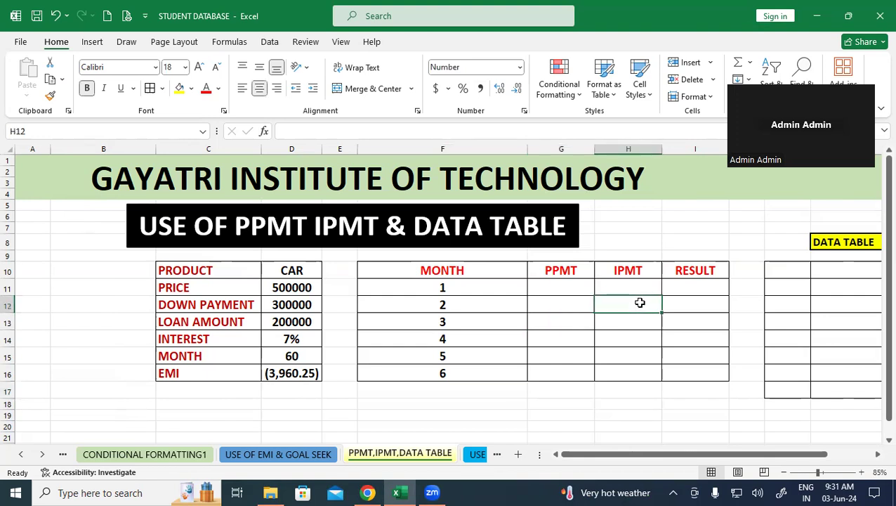
click(307, 372)
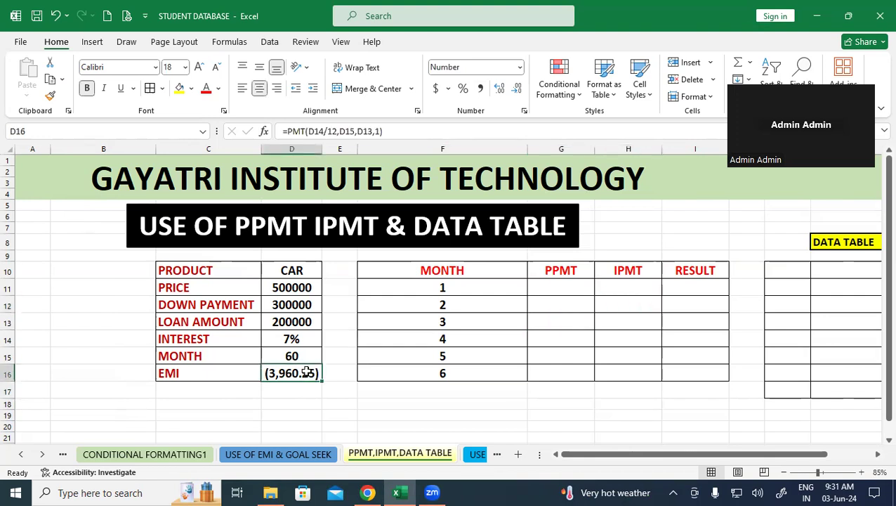
click(537, 406)
Review the entries in the MONTH column from month 1 onward together with the EMI cell
click(488, 291)
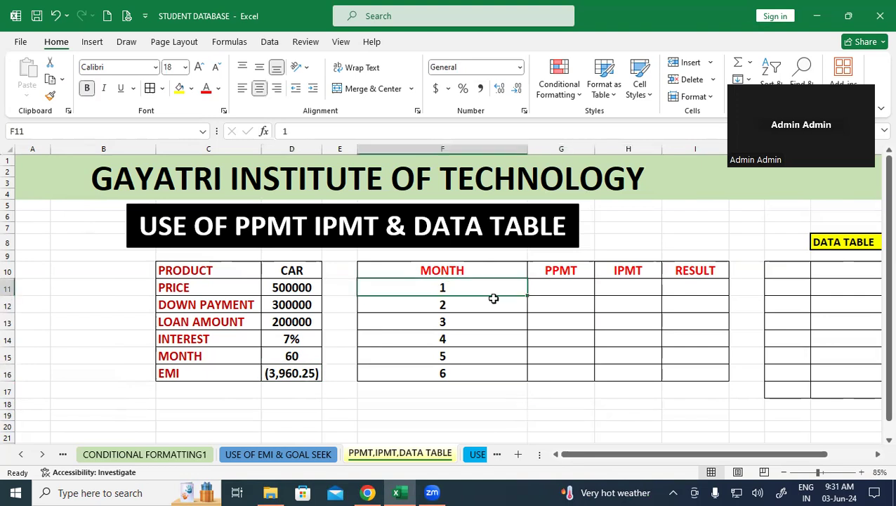
click(491, 304)
click(486, 318)
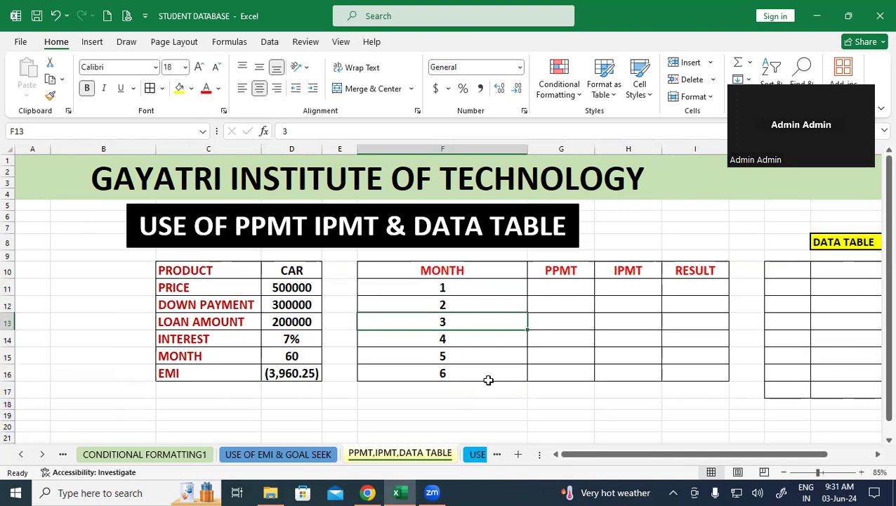
click(484, 391)
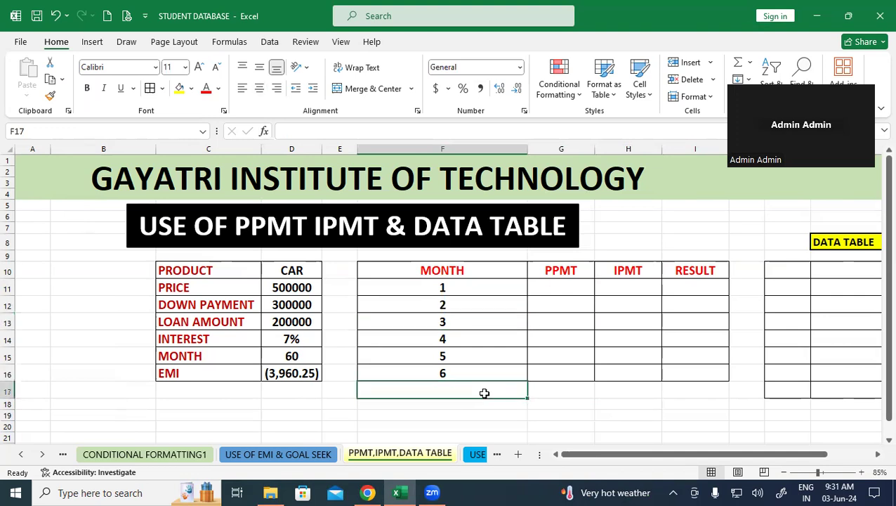
click(565, 407)
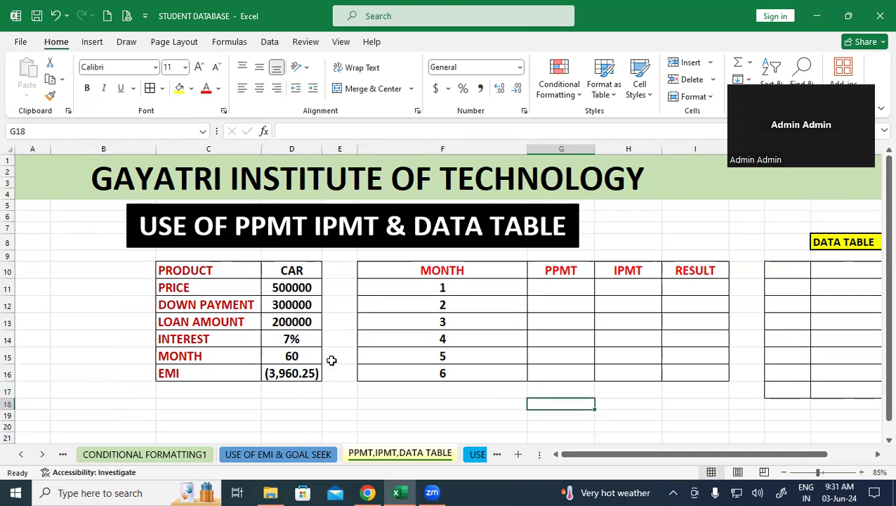
click(320, 372)
click(632, 405)
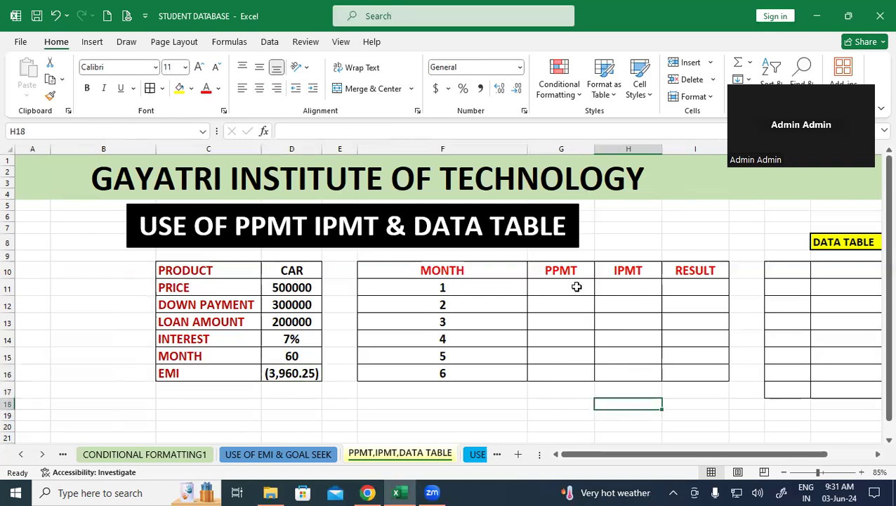
Inspect the PPMT and IPMT cells for months 1 and 2 in the month table
click(575, 286)
click(655, 287)
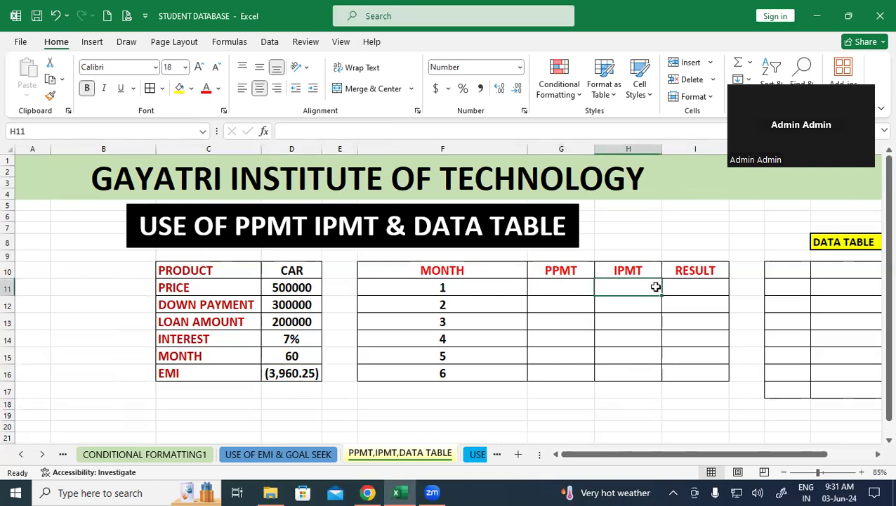
click(550, 291)
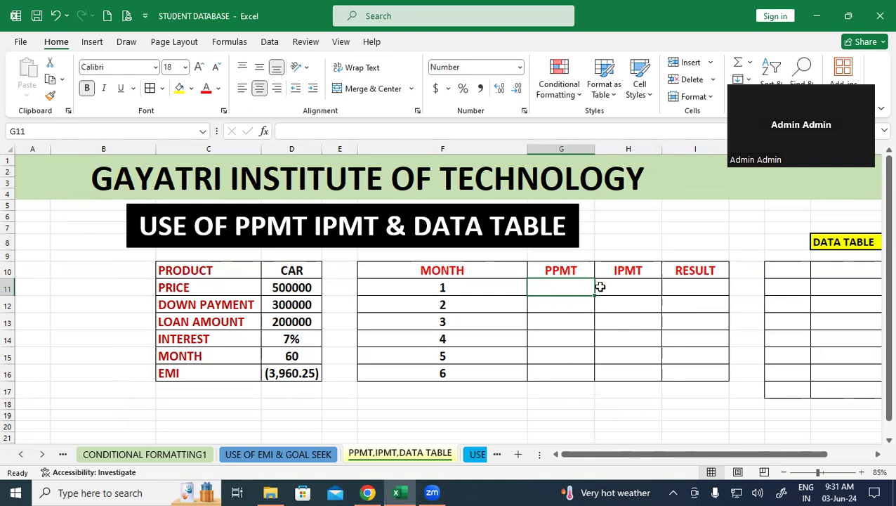
click(619, 284)
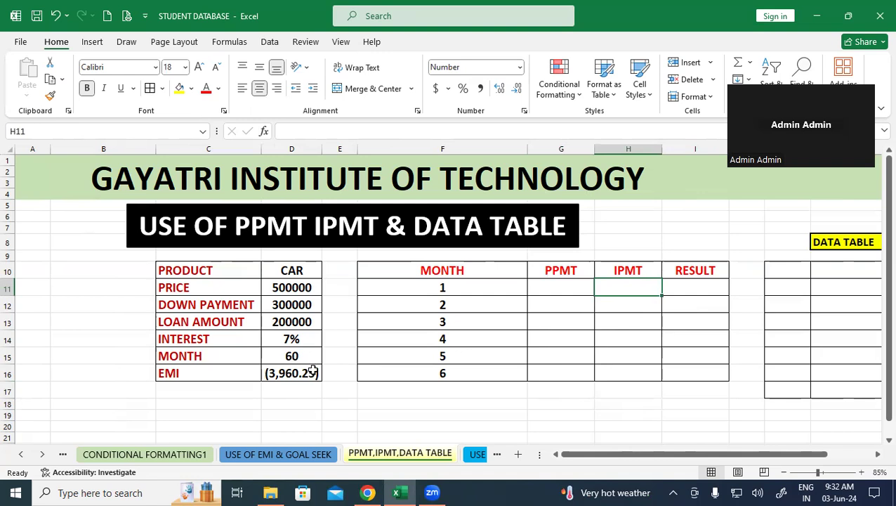
click(550, 411)
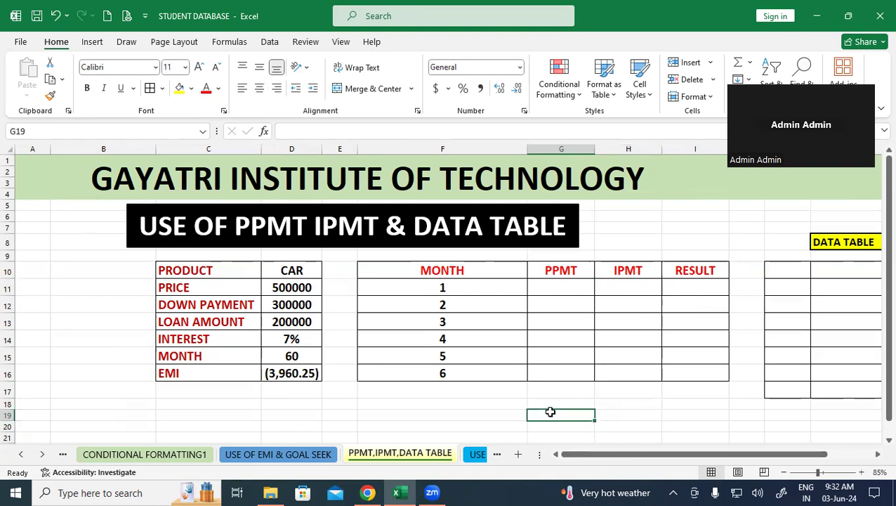
click(547, 300)
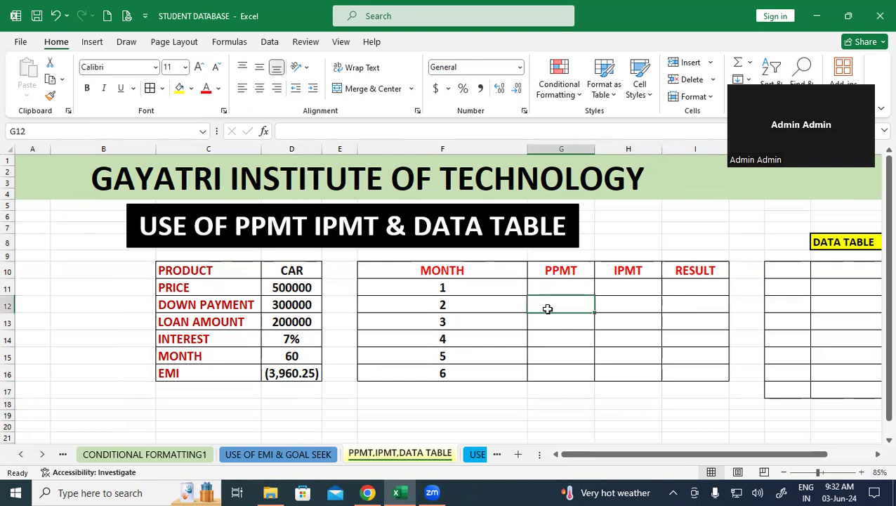
click(627, 300)
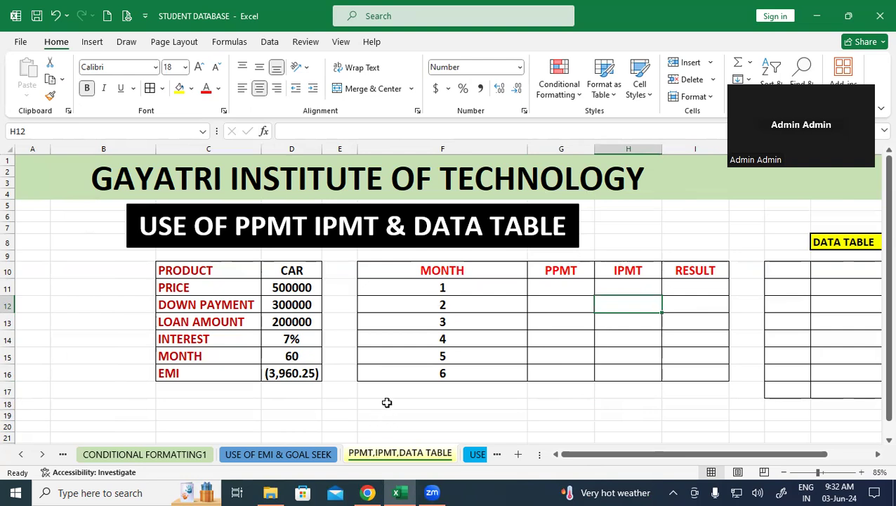
click(446, 405)
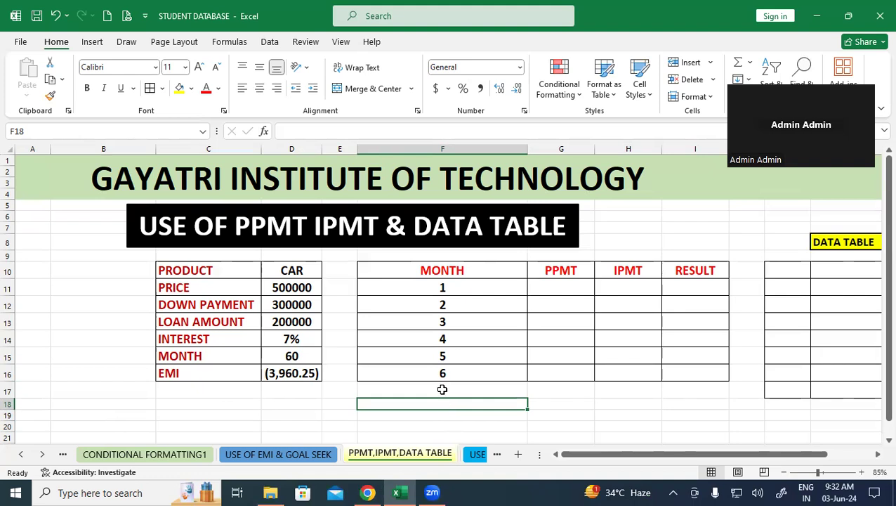
Begin a PPMT formula in the PPMT cell for month 1
click(563, 286)
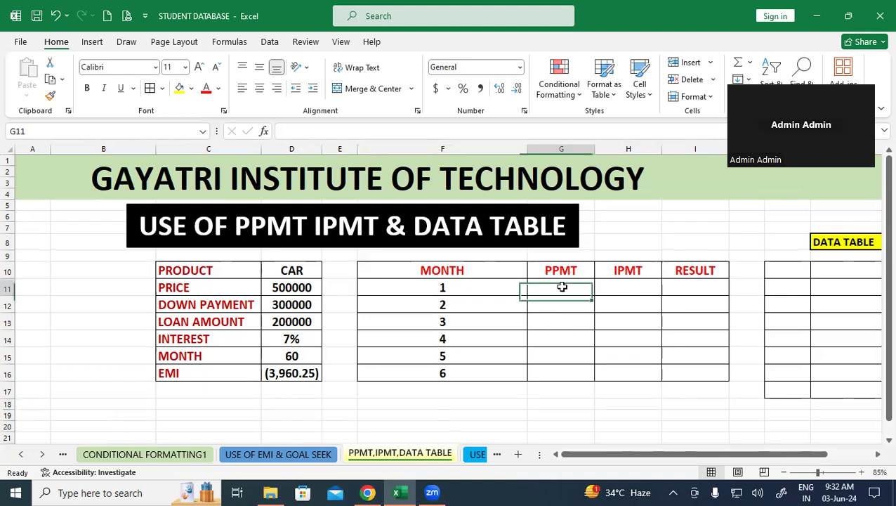
click(623, 290)
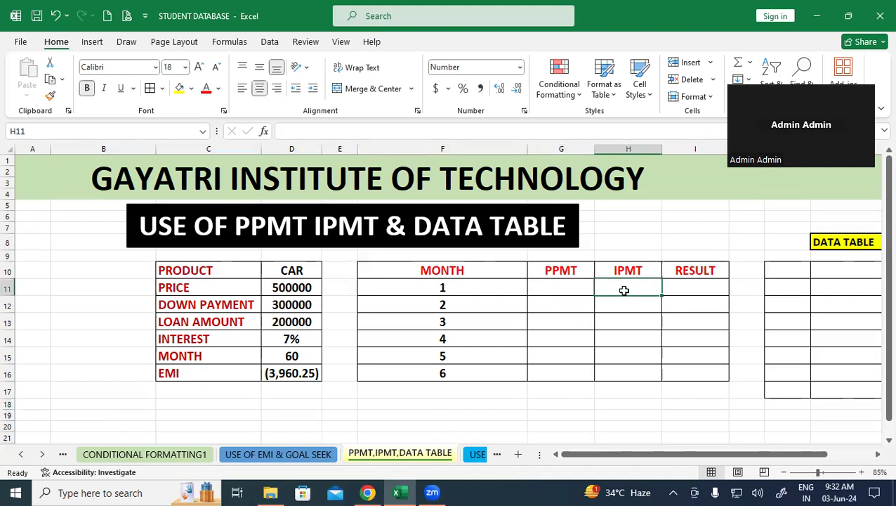
click(559, 285)
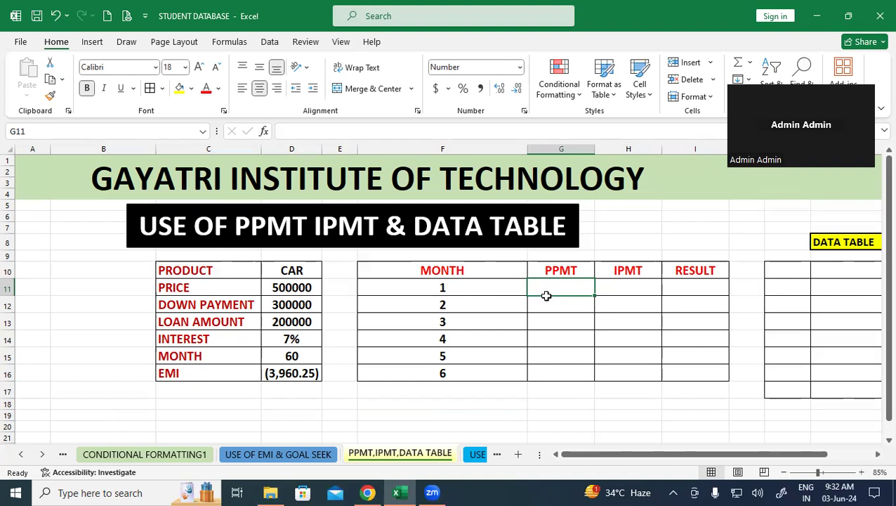
text(=)
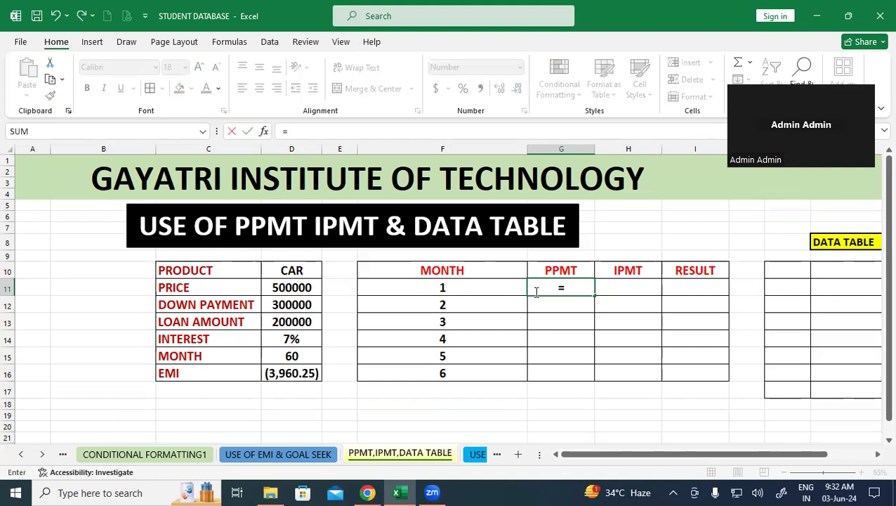
text(P)
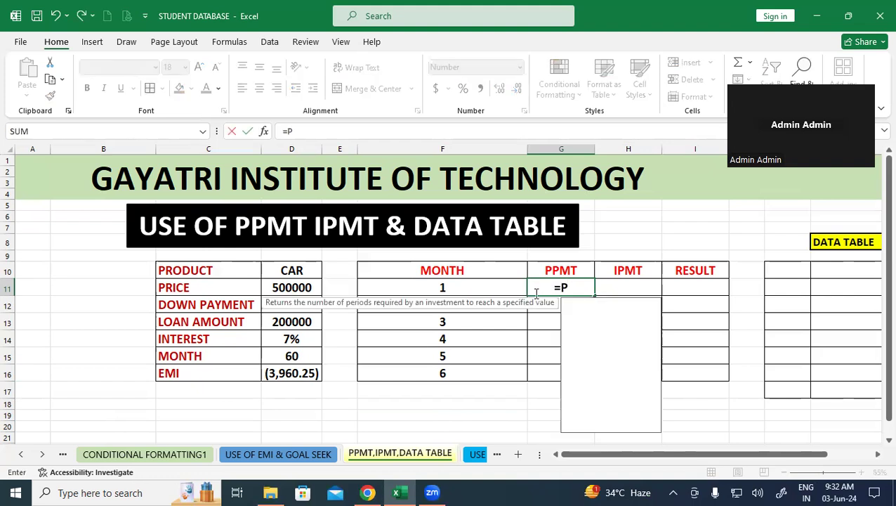
text(PMT)
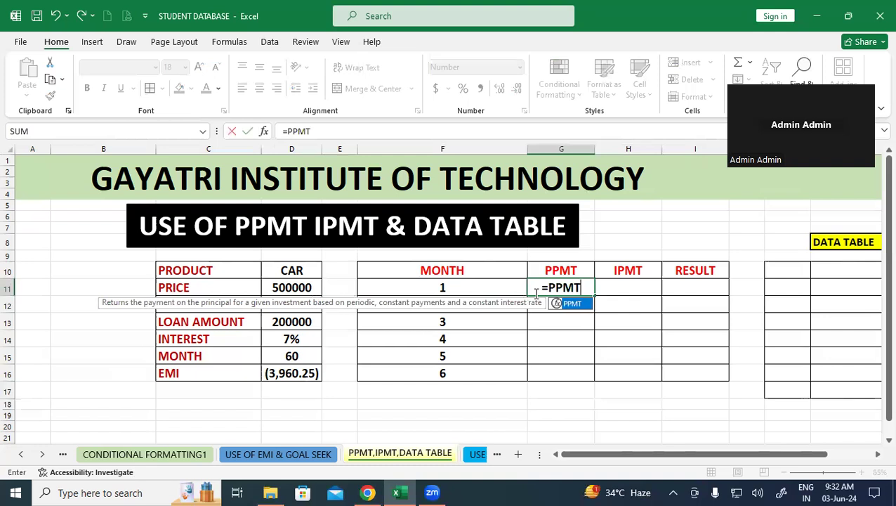
text(()
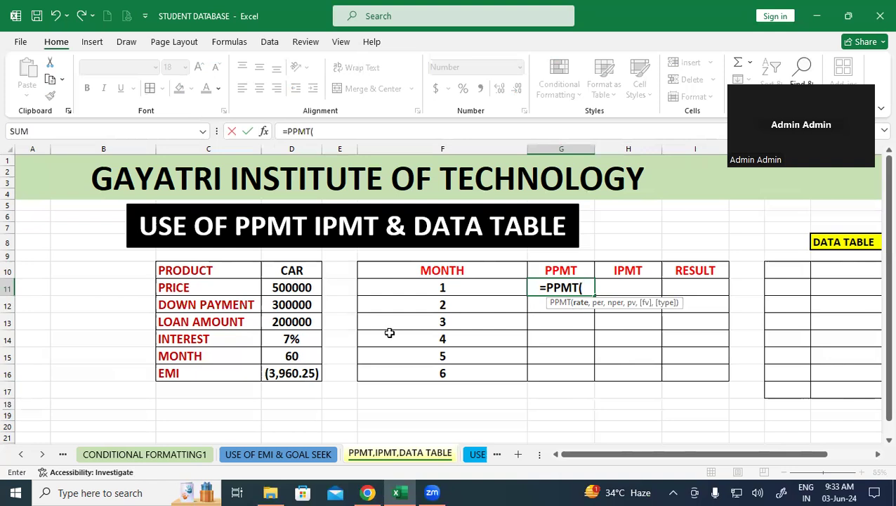
click(302, 338)
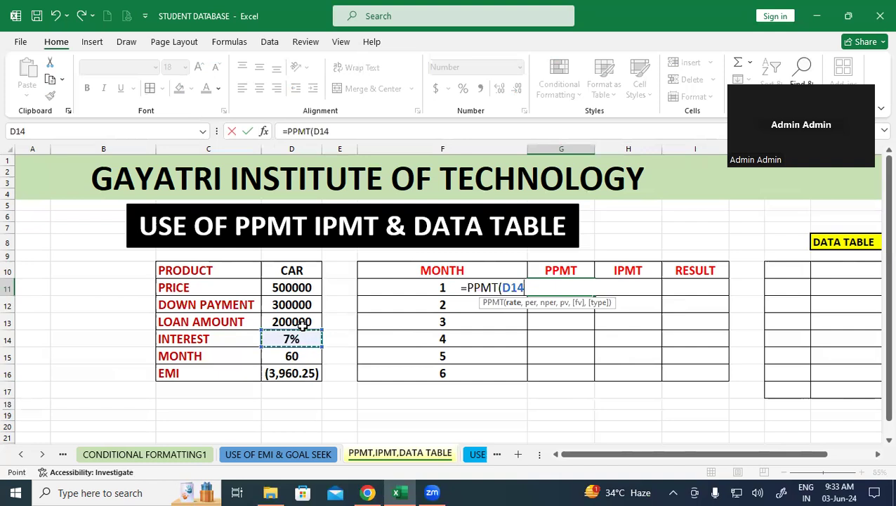
key(F4)
key(BackSpace)
key(BackSpace)
key(BackSpace)
key(BackSpace)
key(BackSpace)
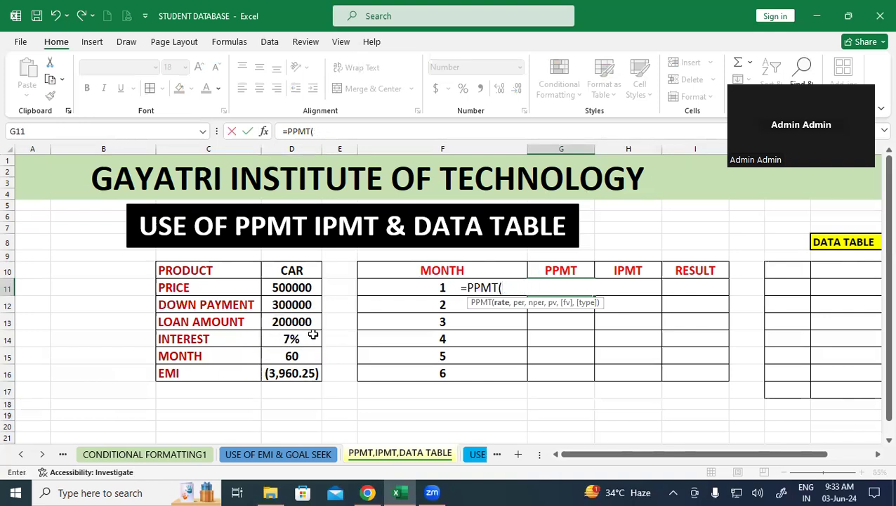
Set the PPMT formula's rate argument to the absolute interest cell divided by 12, $D$14/12
click(310, 336)
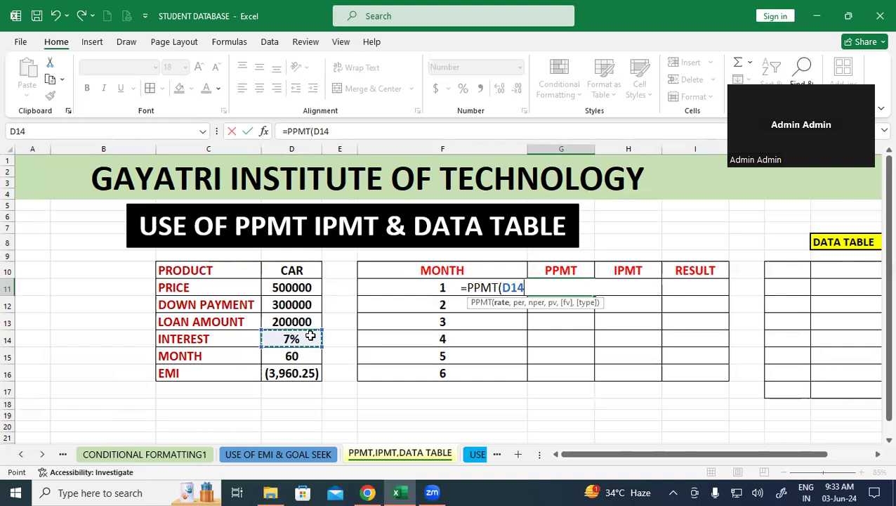
key(F4)
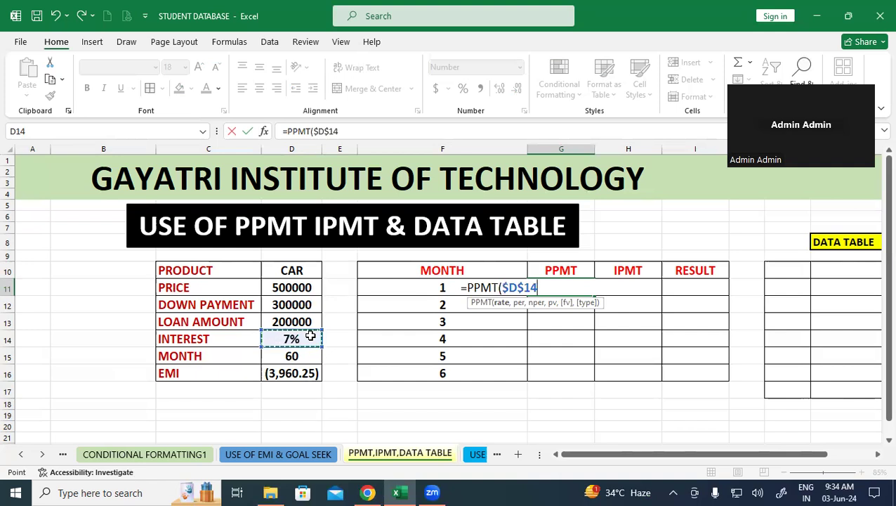
text(/12)
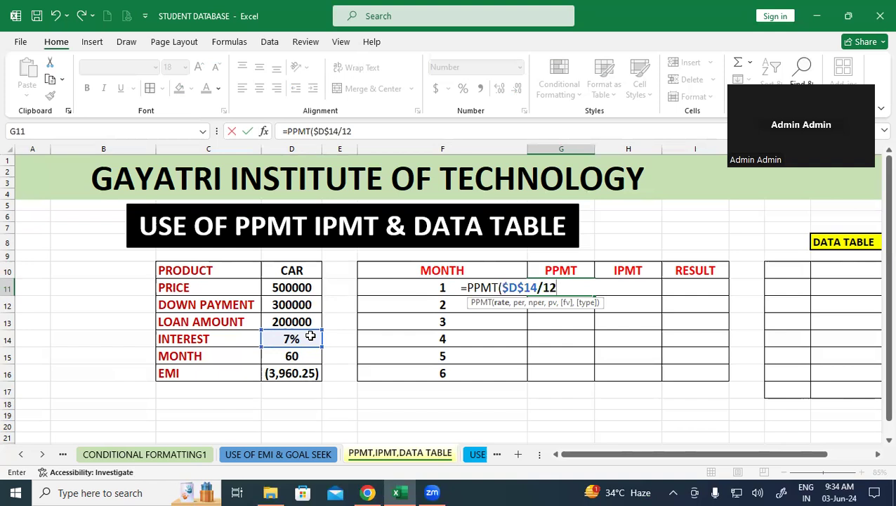
text(,)
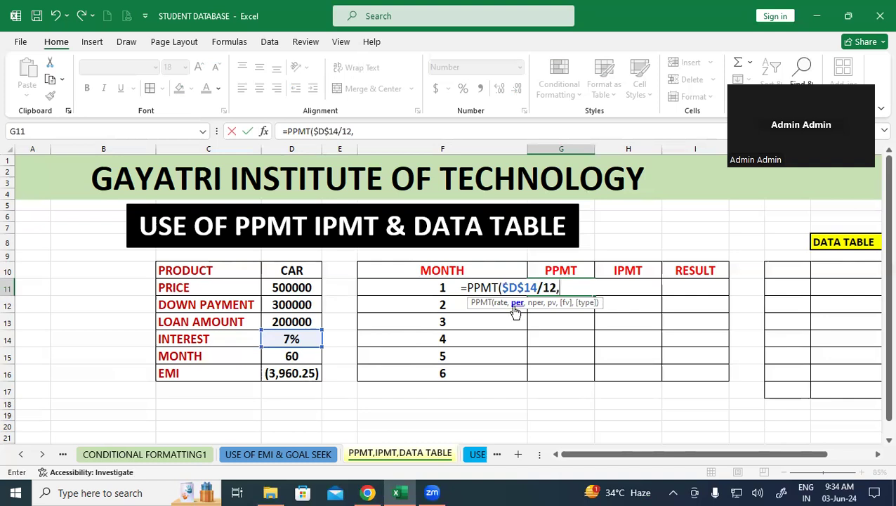
Add month cell F11 as the period and absolute cell $D$15 as the number of periods in the PPMT formula
click(431, 288)
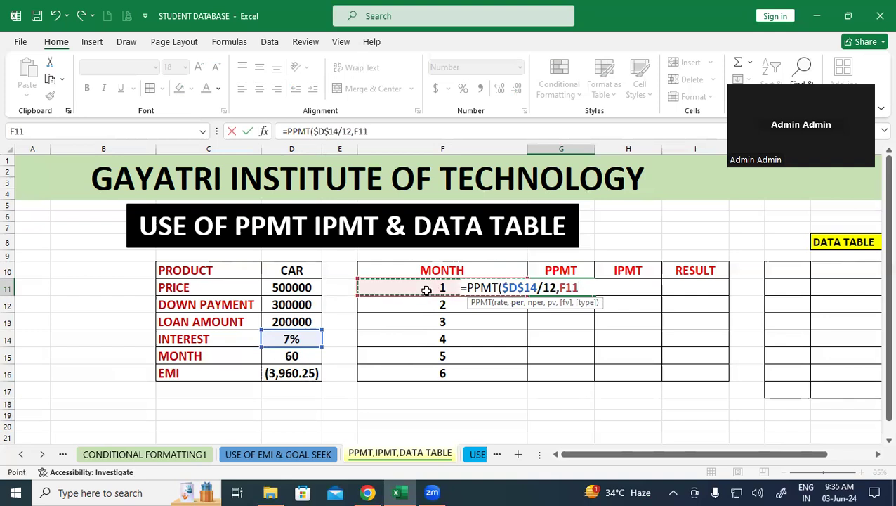
text(,)
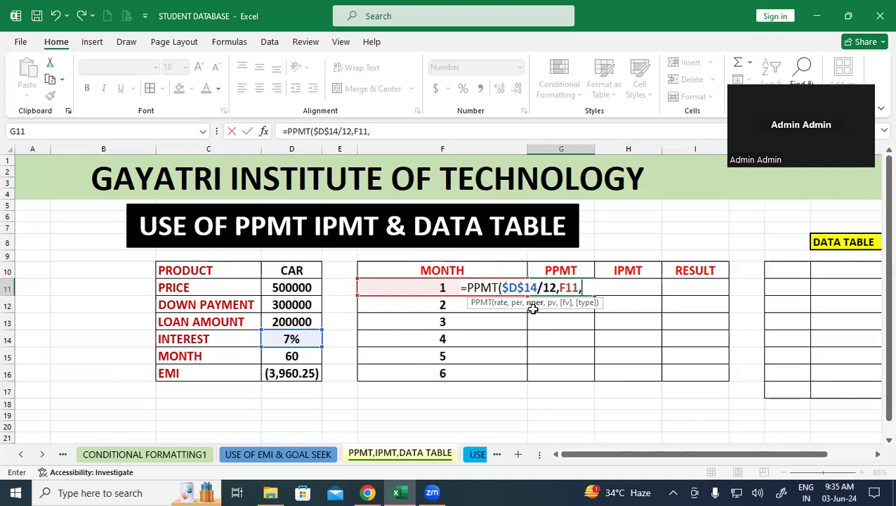
click(300, 353)
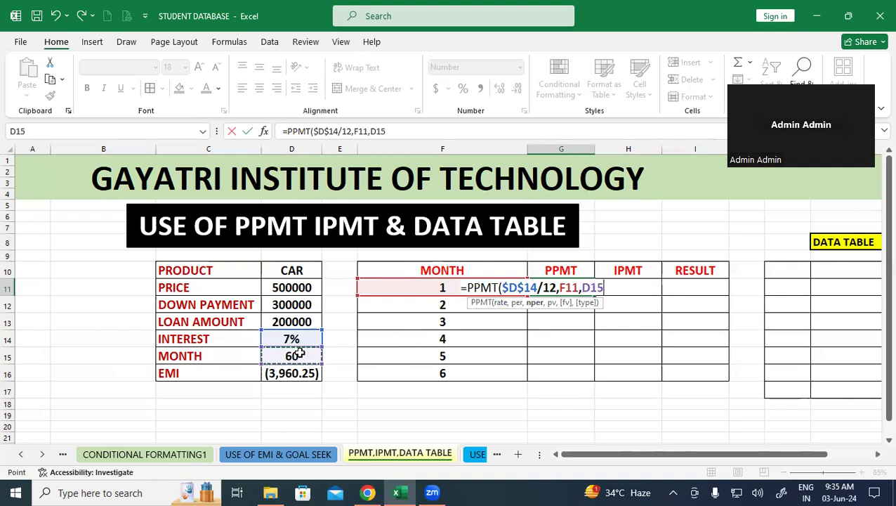
key(F4)
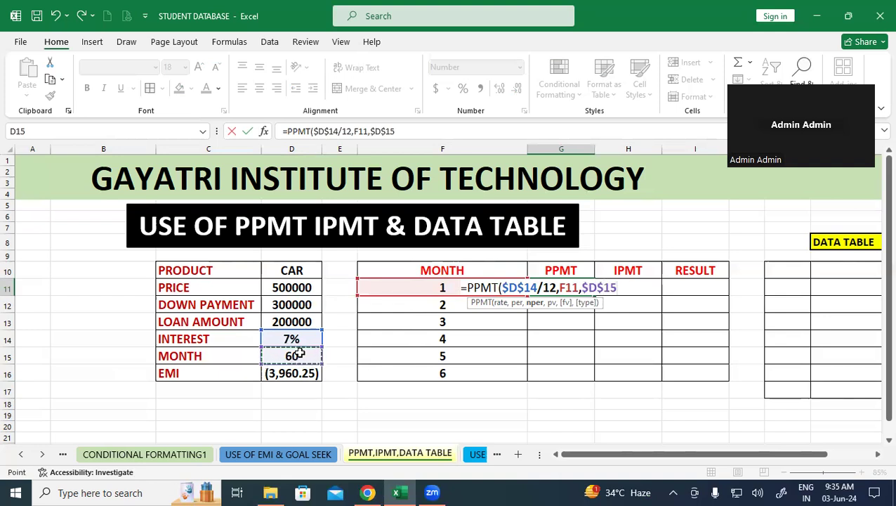
text(,)
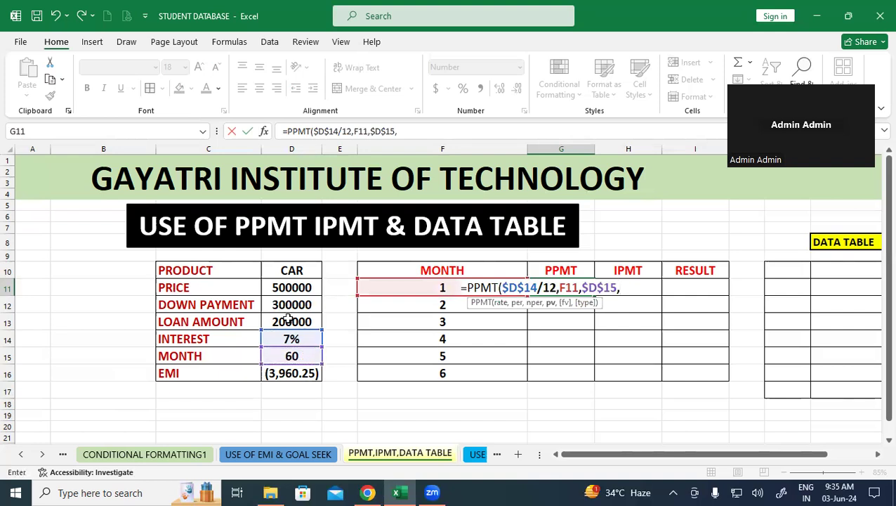
Complete the PPMT formula with the loan amount $D$13 as present value and 1 as the future value argument
click(278, 323)
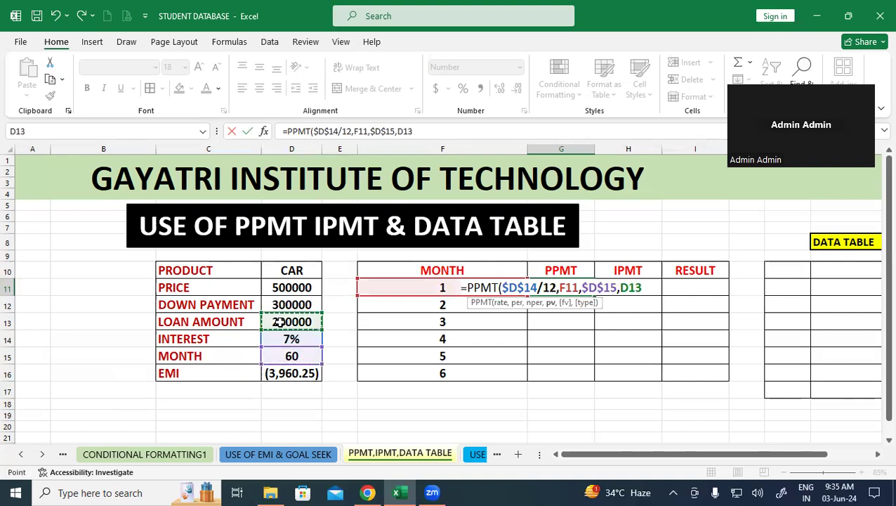
key(F4)
text(,)
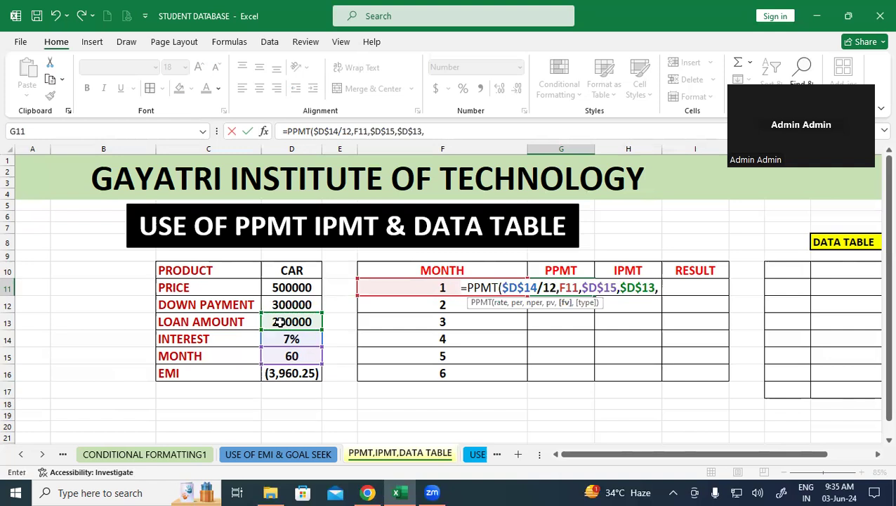
text(1)
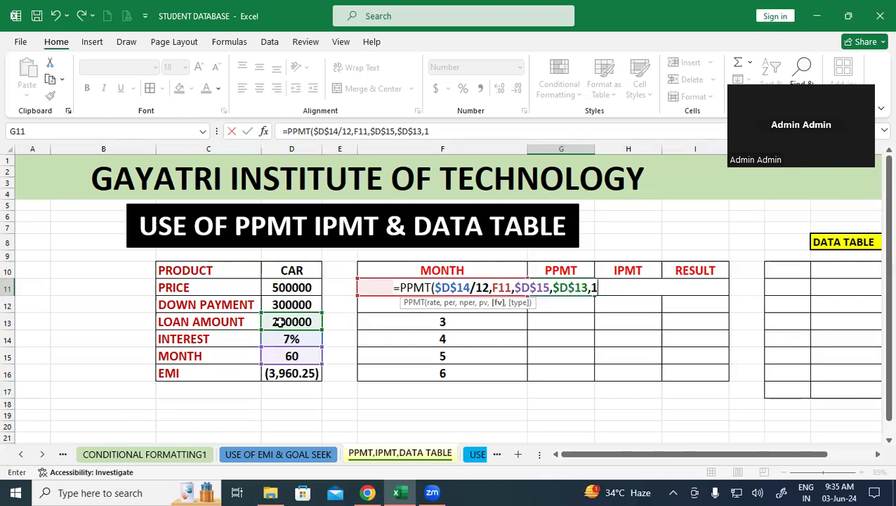
text())
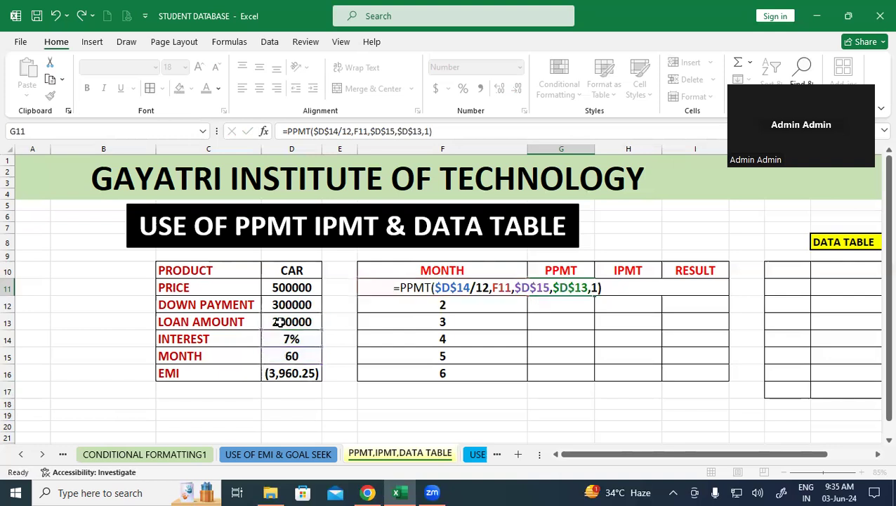
key(Return)
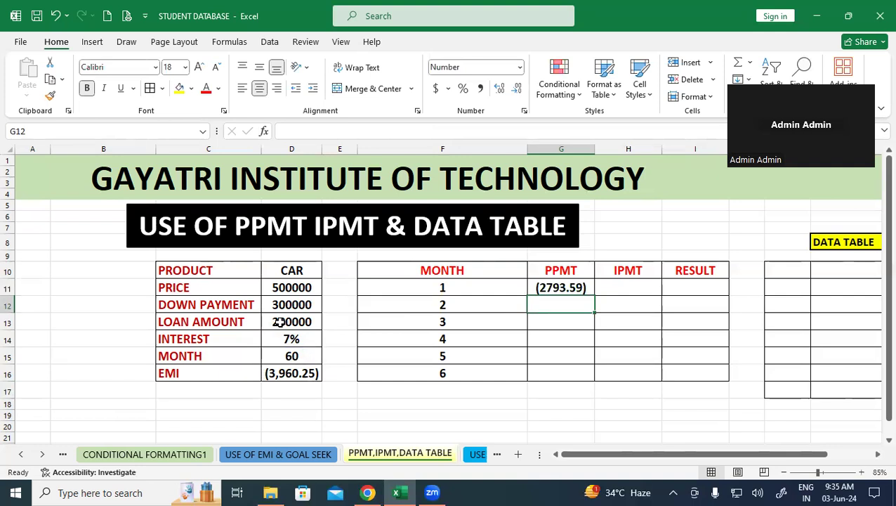
Fill the month 1 PPMT formula down the column through month 6
click(586, 288)
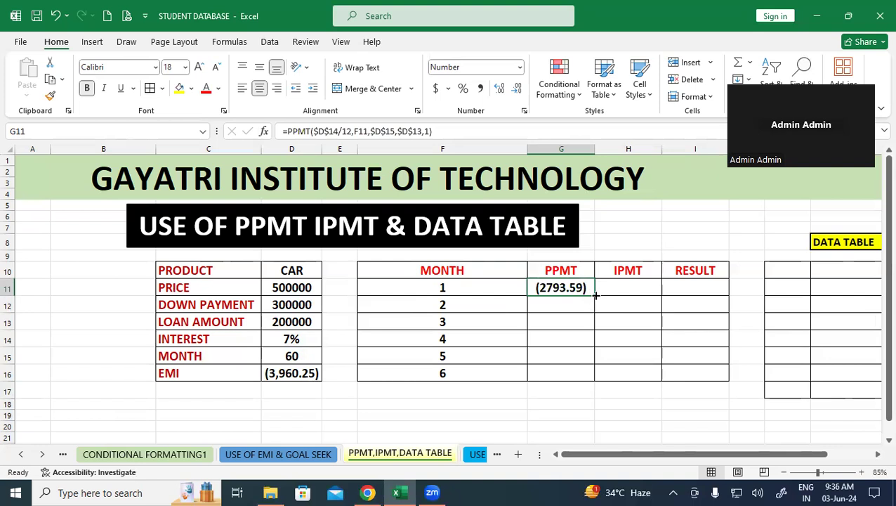
double_click(593, 293)
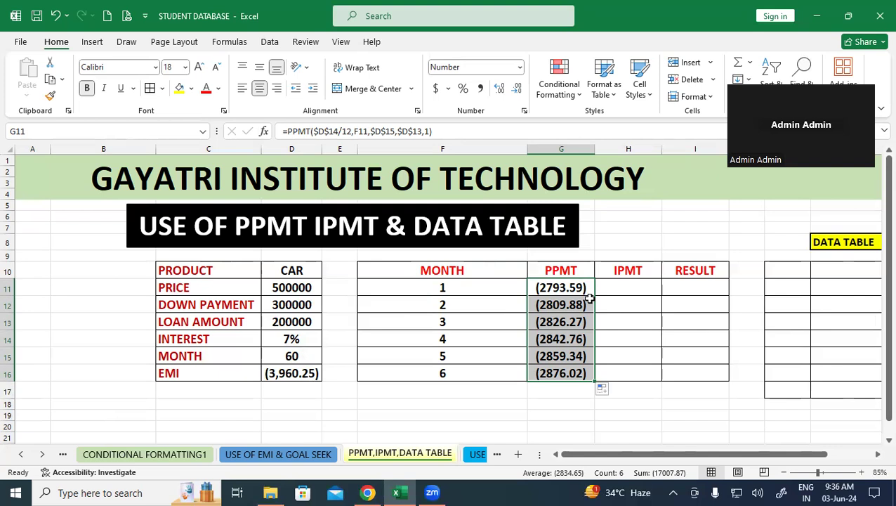
click(465, 289)
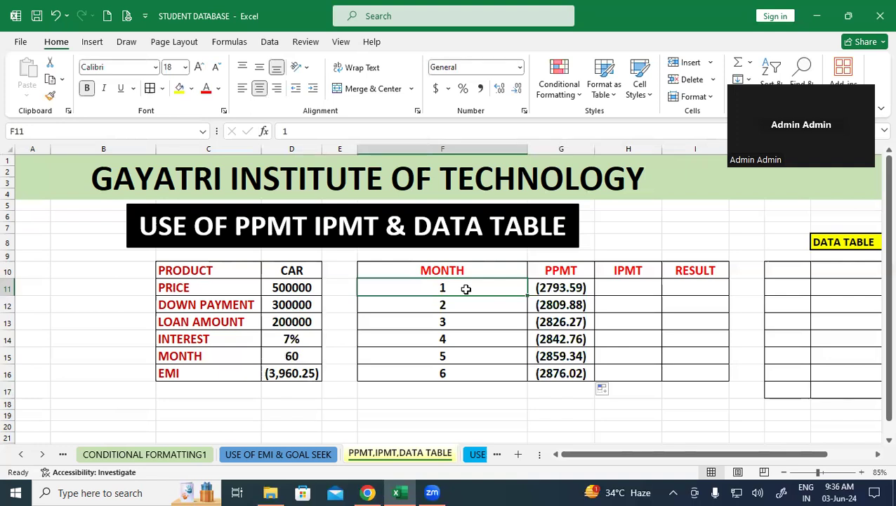
Clear the PPMT formulas for months 1 to 6 from G11:G16
drag(577, 291, 567, 378)
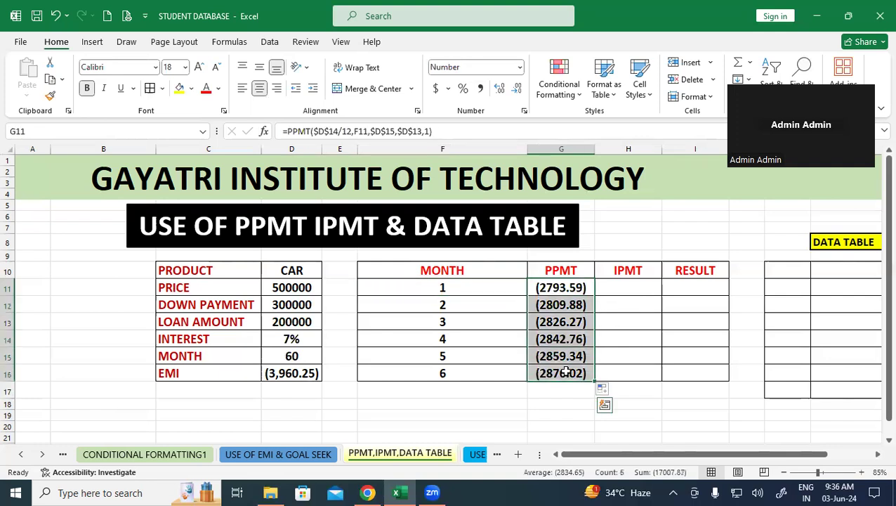
key(Delete)
click(632, 337)
click(471, 286)
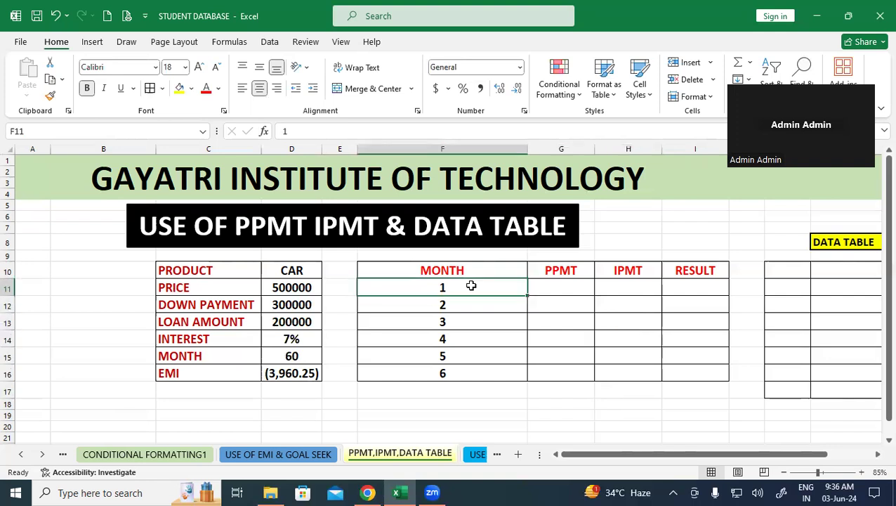
click(297, 356)
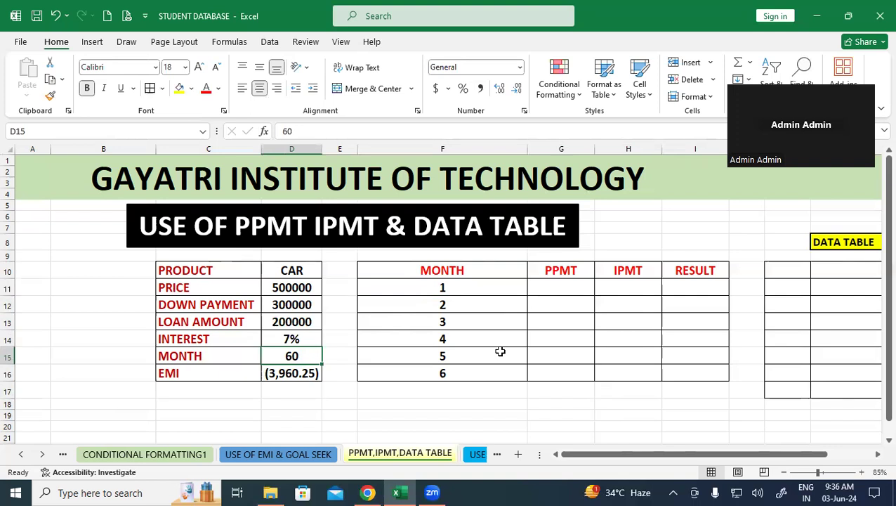
Start a PPMT formula in G11 for month 1 with the absolute interest cell divided by twelve, $D$14/12, as the rate
click(562, 283)
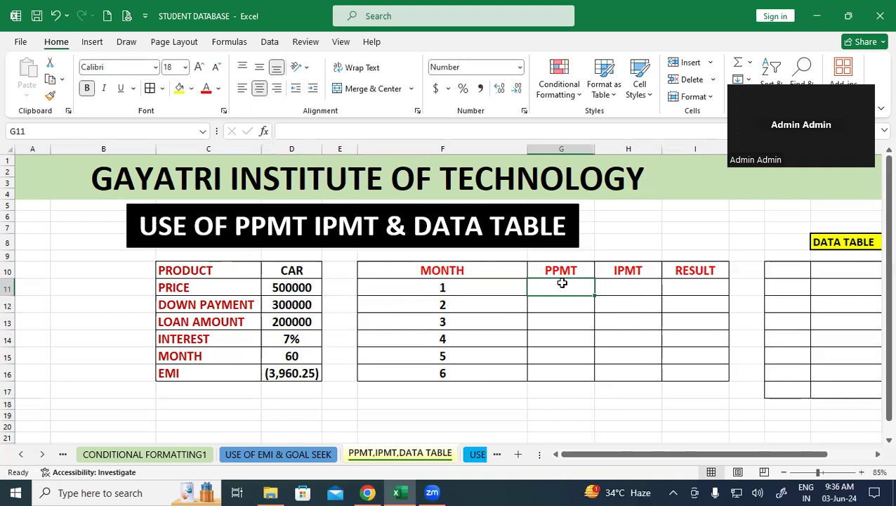
text(=)
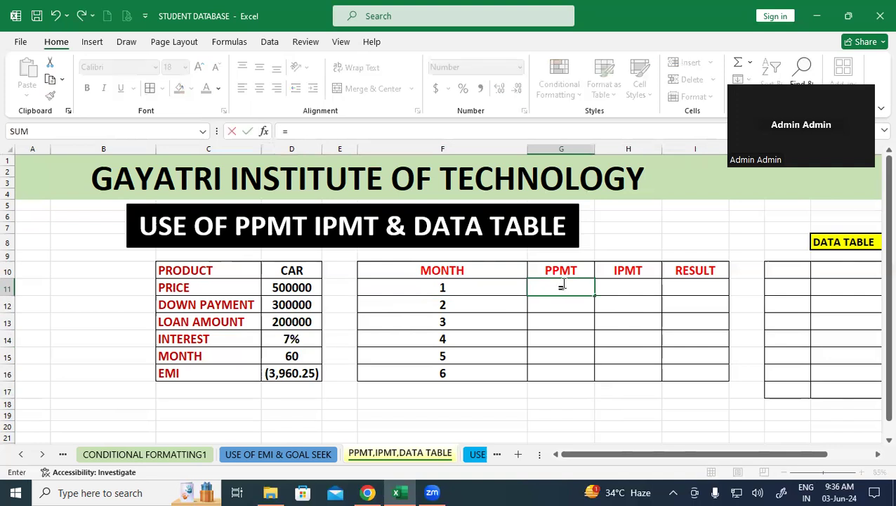
text(PPMT)
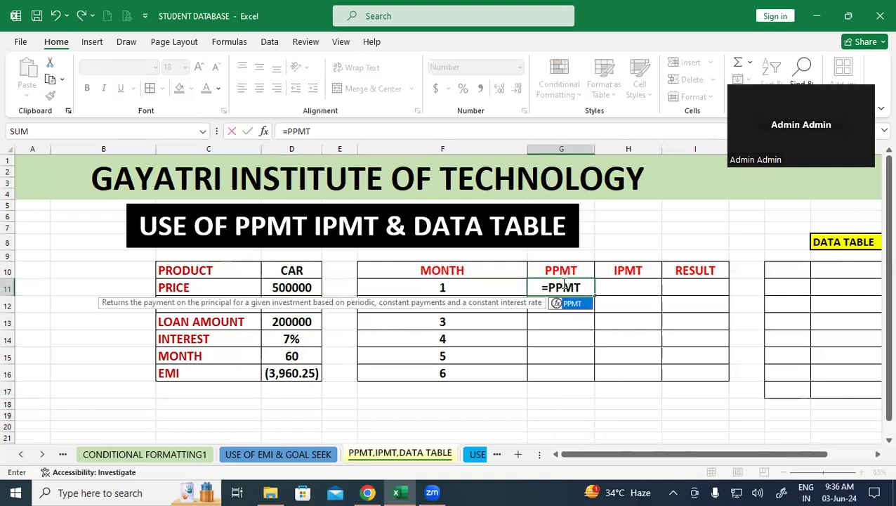
text(()
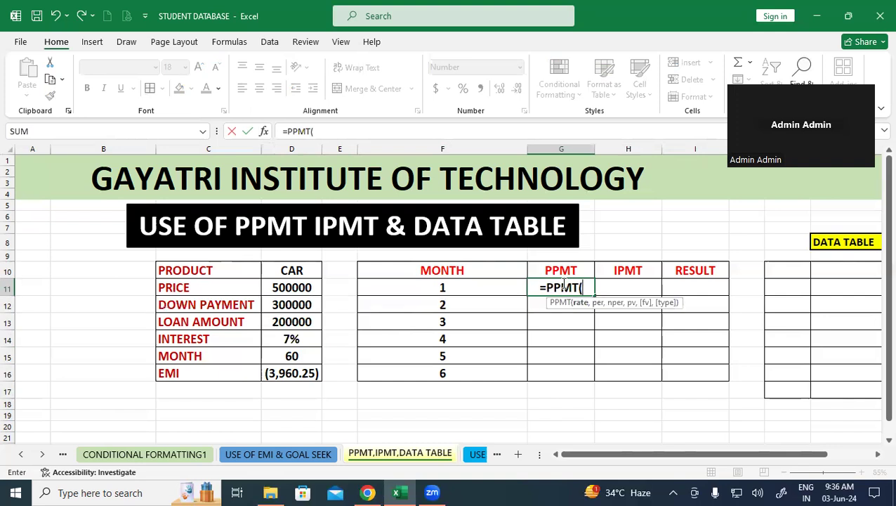
click(282, 338)
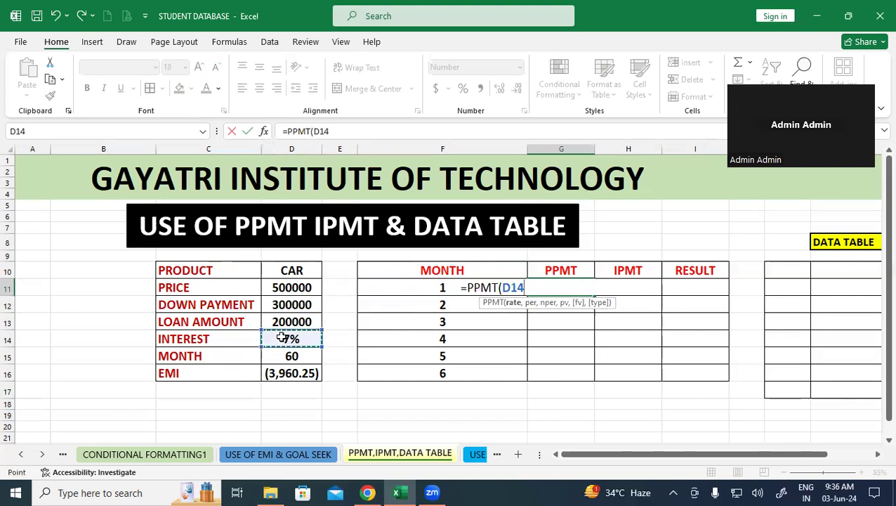
key(F4)
text(/12)
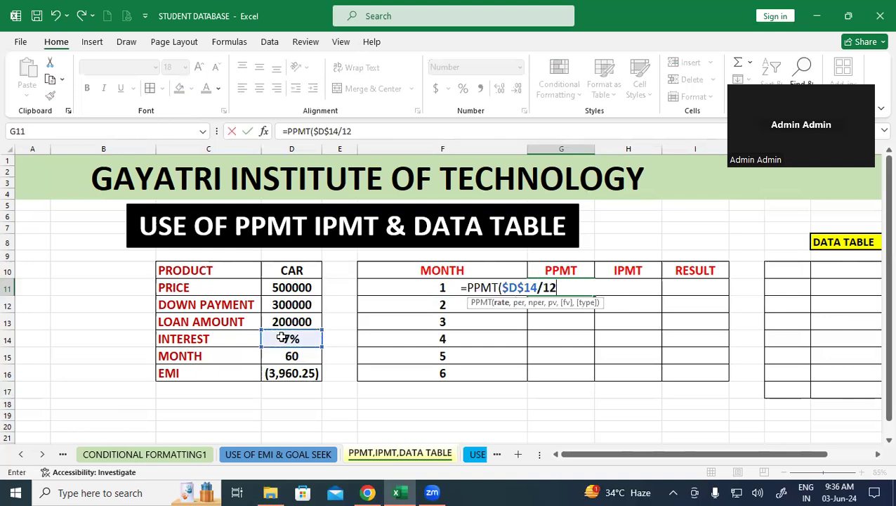
Add month cell F11 as the period and absolute cell $D$15 as the number of periods to G11's PPMT formula
text(,)
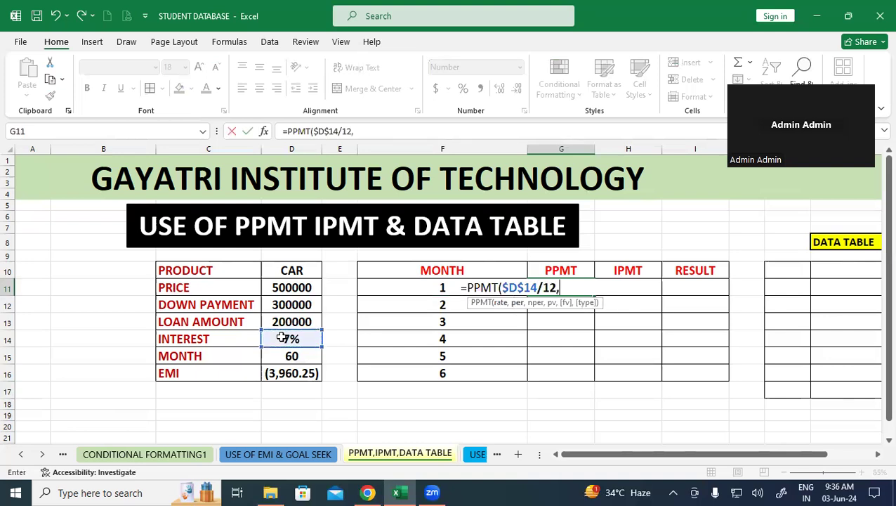
click(388, 288)
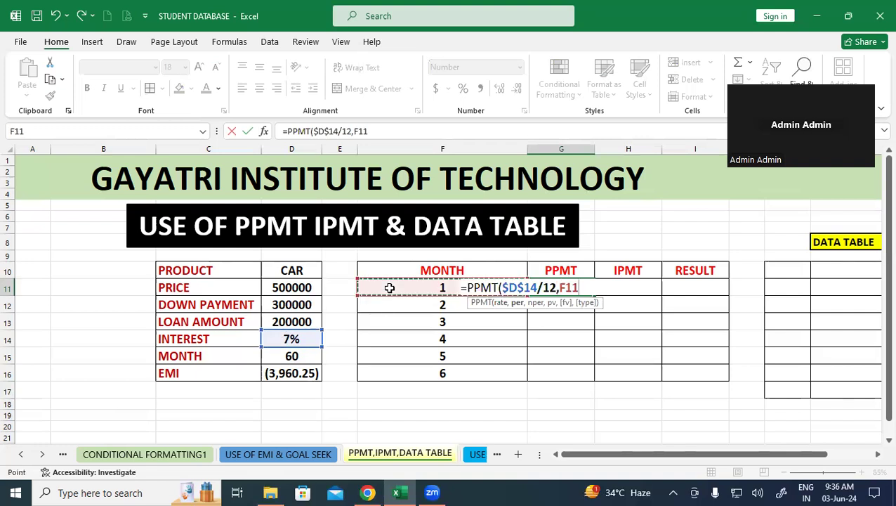
text(,)
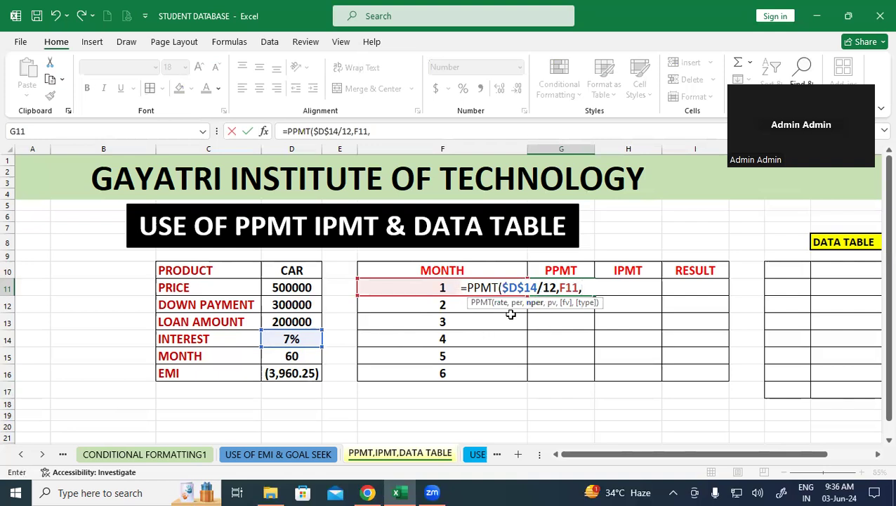
click(279, 360)
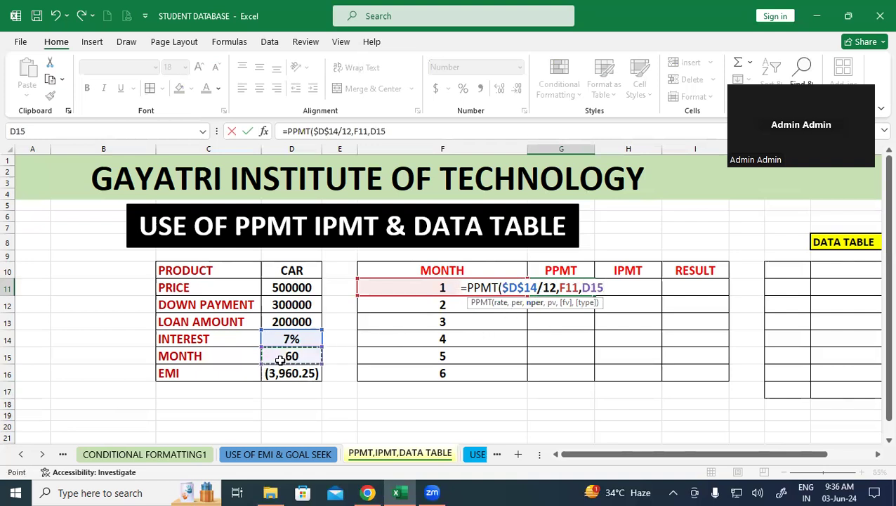
key(F4)
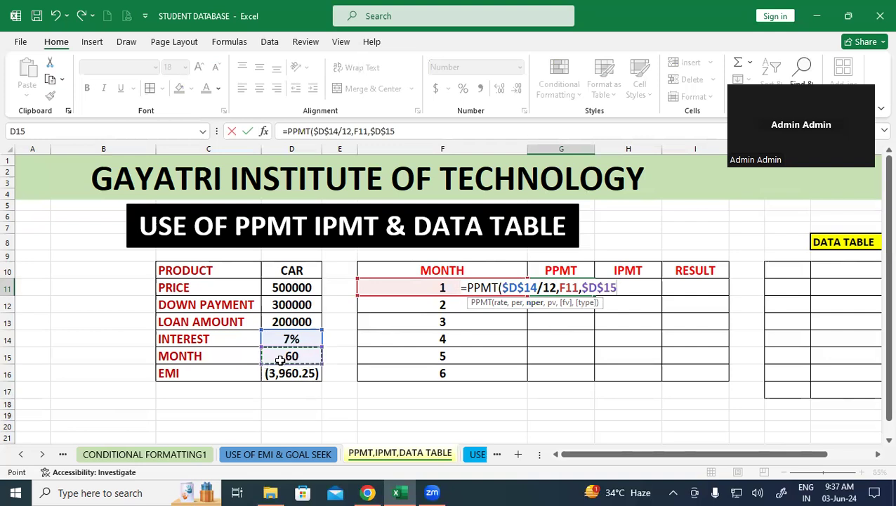
Finish G11's PPMT formula with the loan amount $D$13 as present value and 1 as the future value argument
text(,)
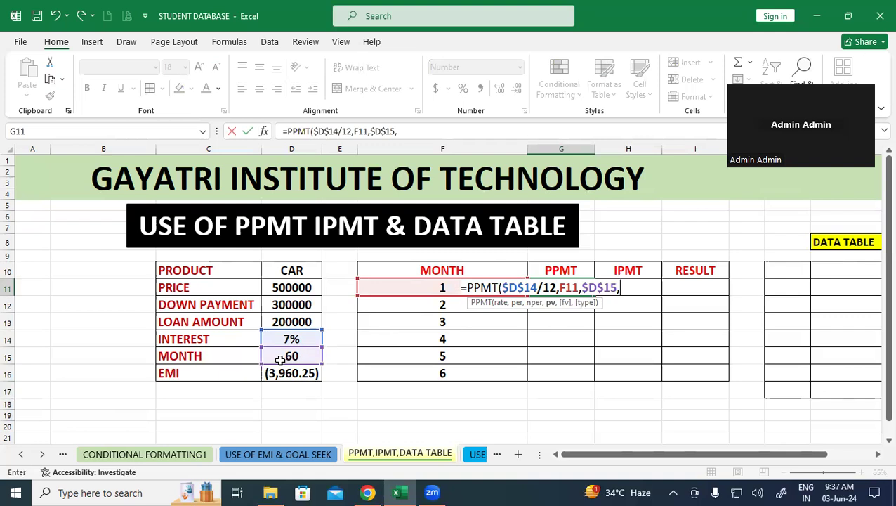
click(277, 321)
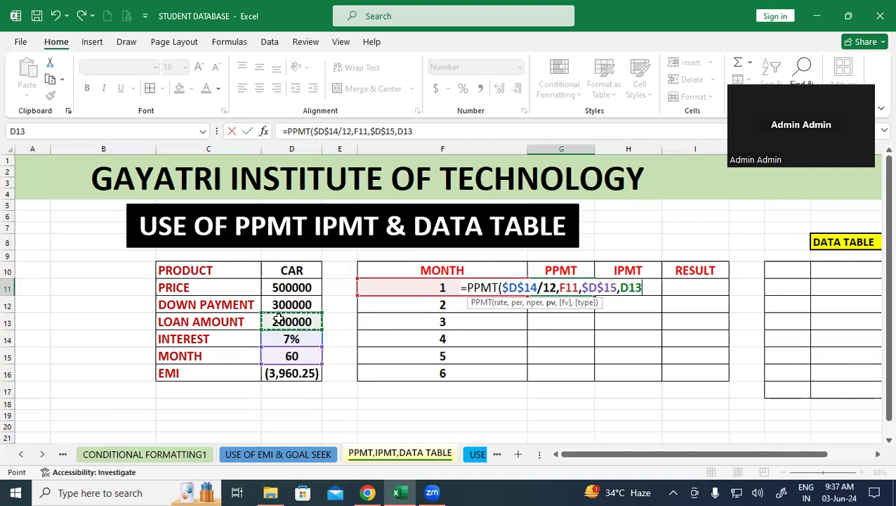
key(F4)
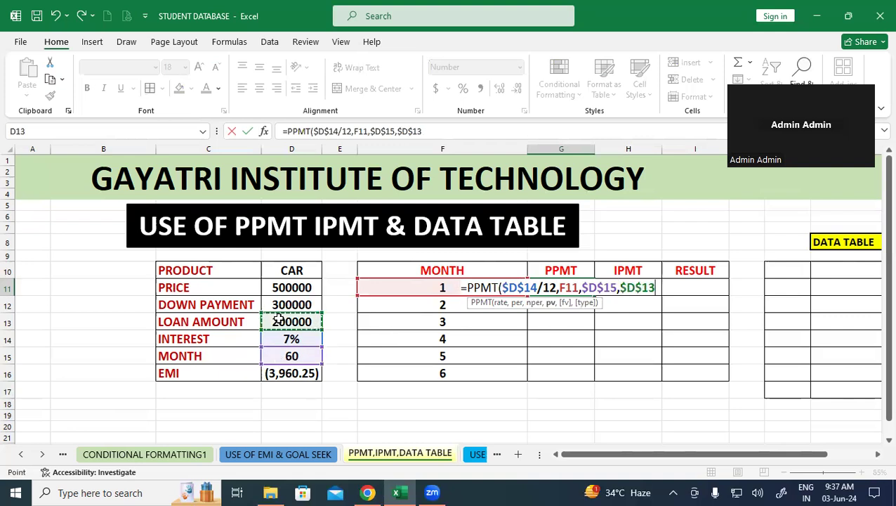
text(,1)
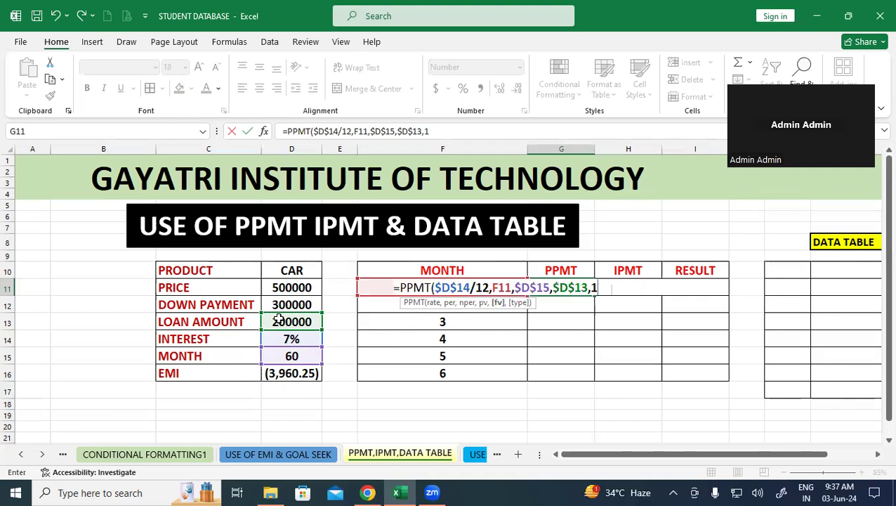
text())
key(Return)
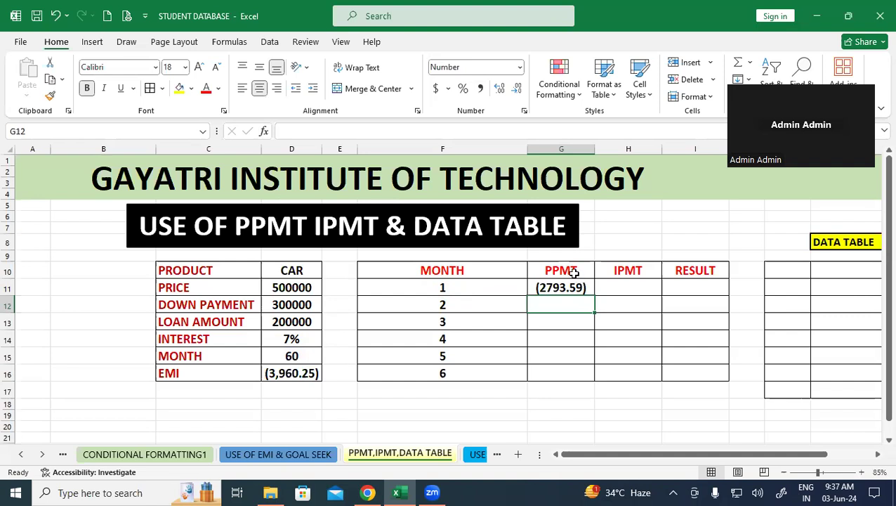
Fill the PPMT formula from G11 down the column through month 6
click(592, 294)
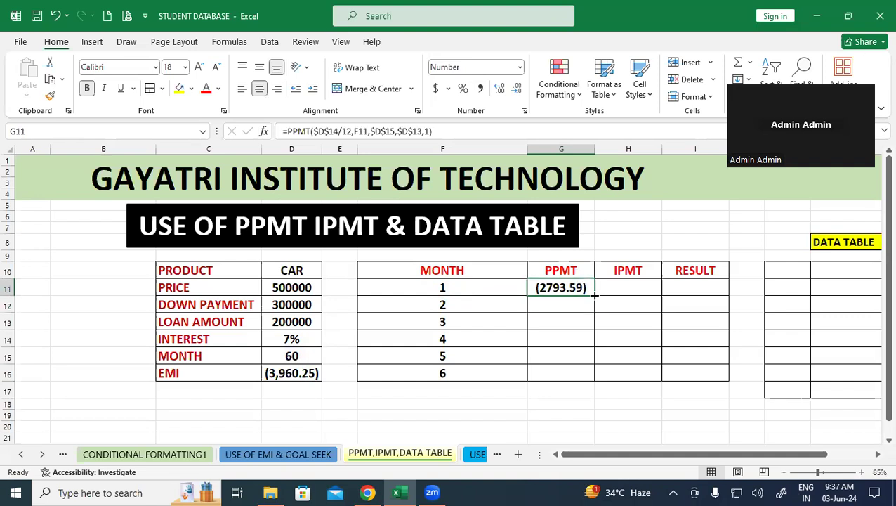
double_click(594, 295)
click(641, 340)
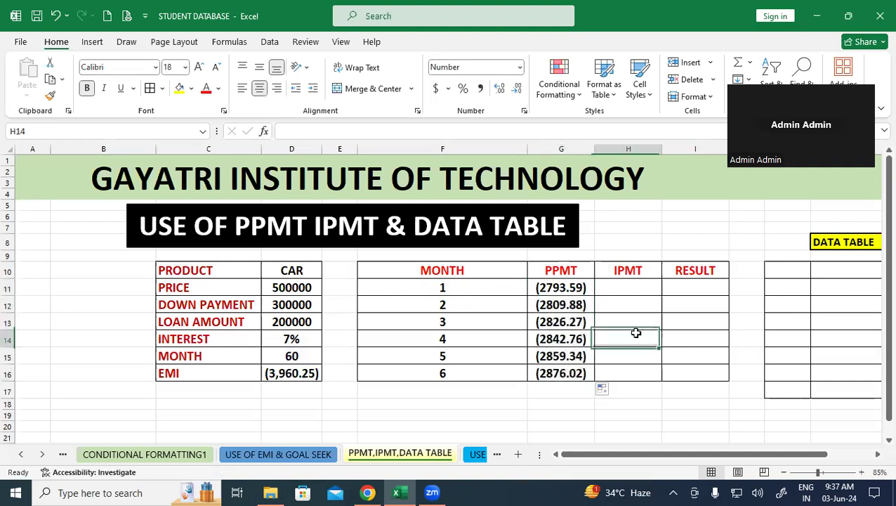
Examine the PPMT formulas and monthly principal amounts in G11:G16 against their month numbers
click(574, 285)
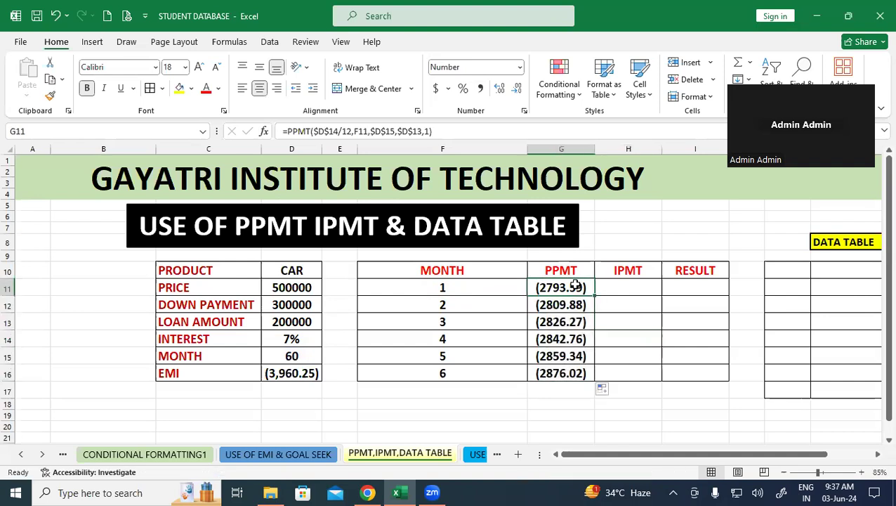
click(575, 303)
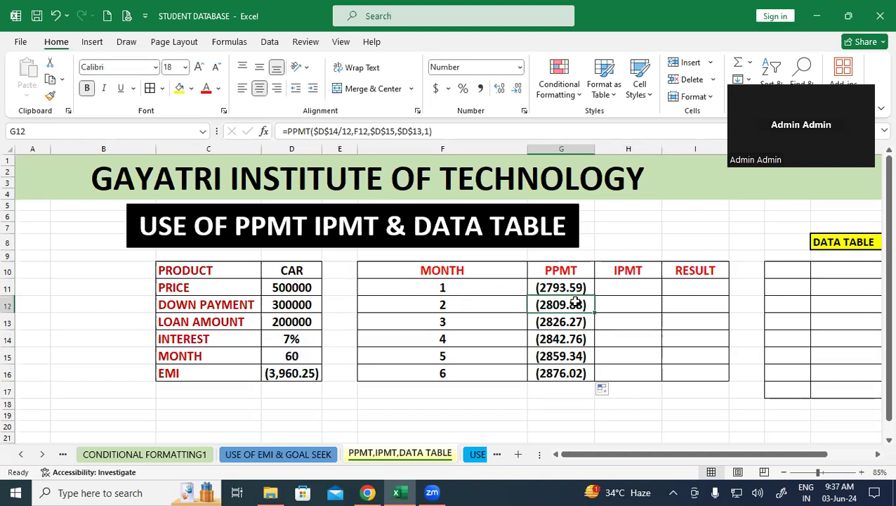
click(505, 321)
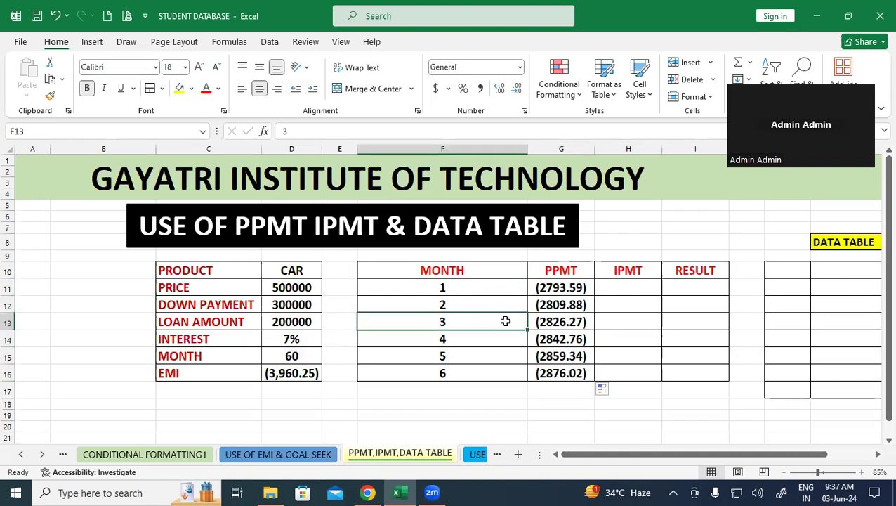
click(548, 320)
click(659, 341)
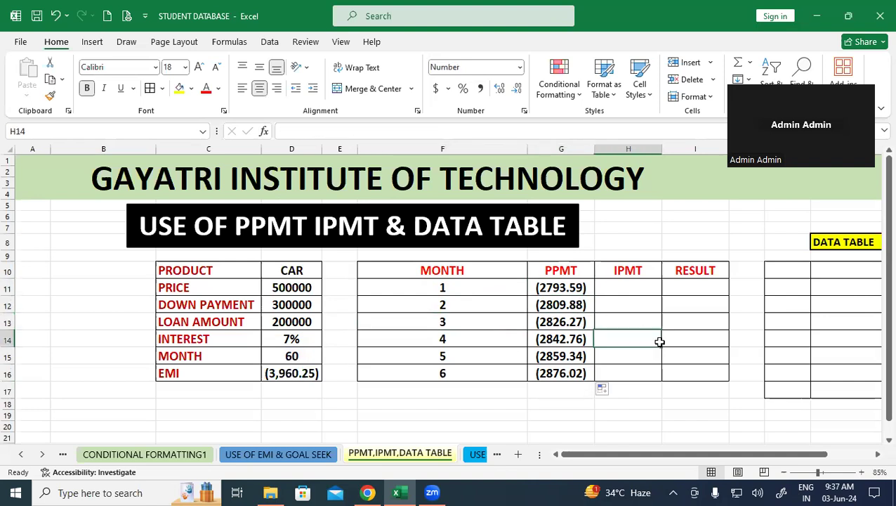
drag(561, 290, 549, 363)
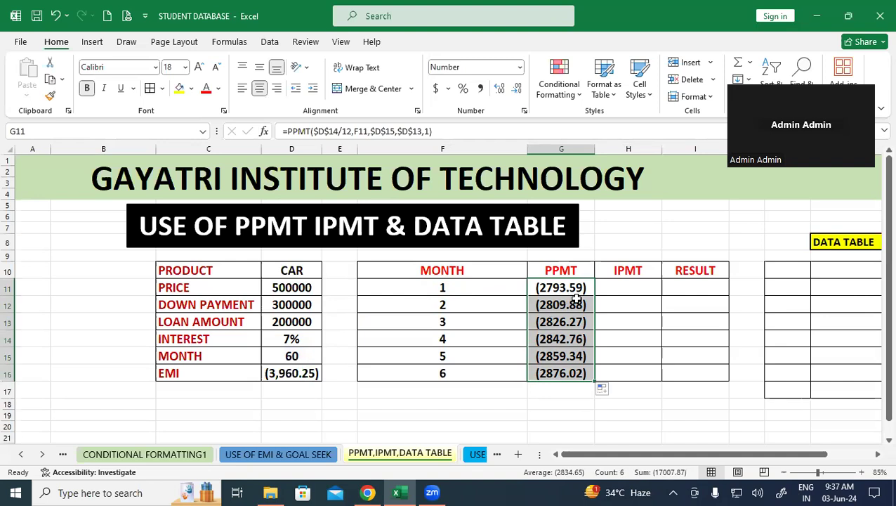
click(649, 291)
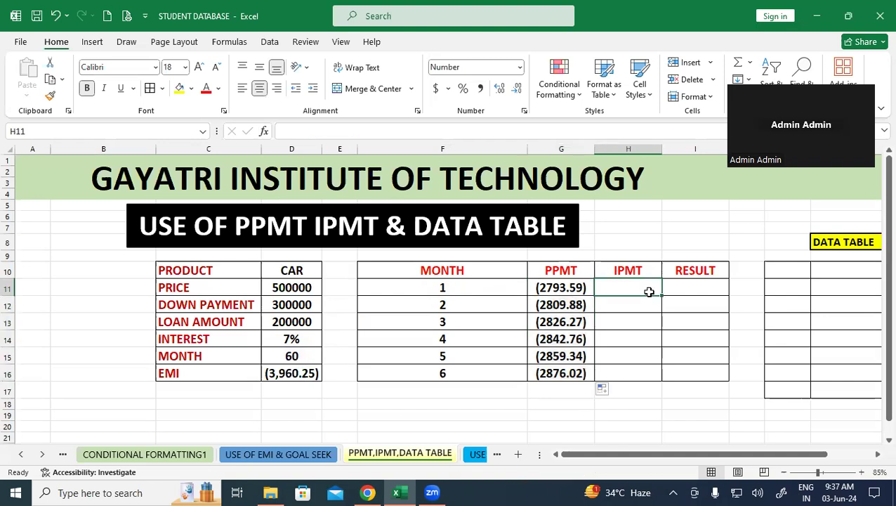
click(476, 424)
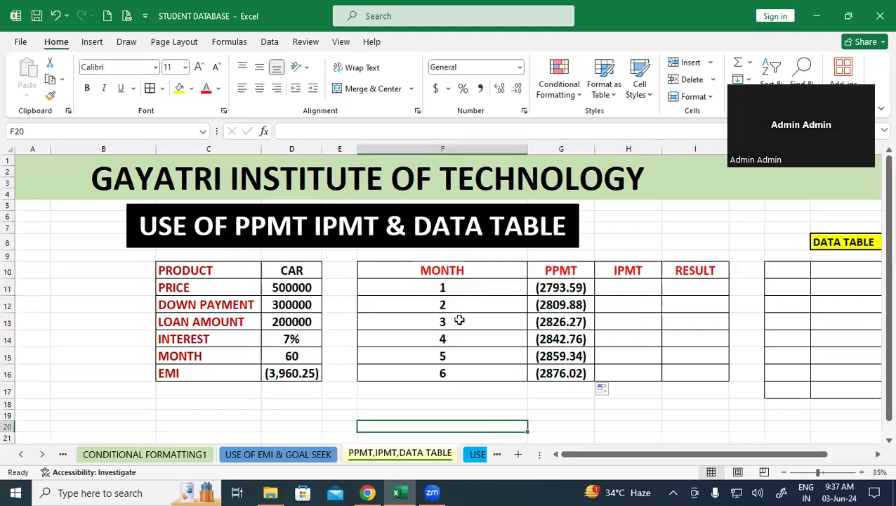
click(467, 284)
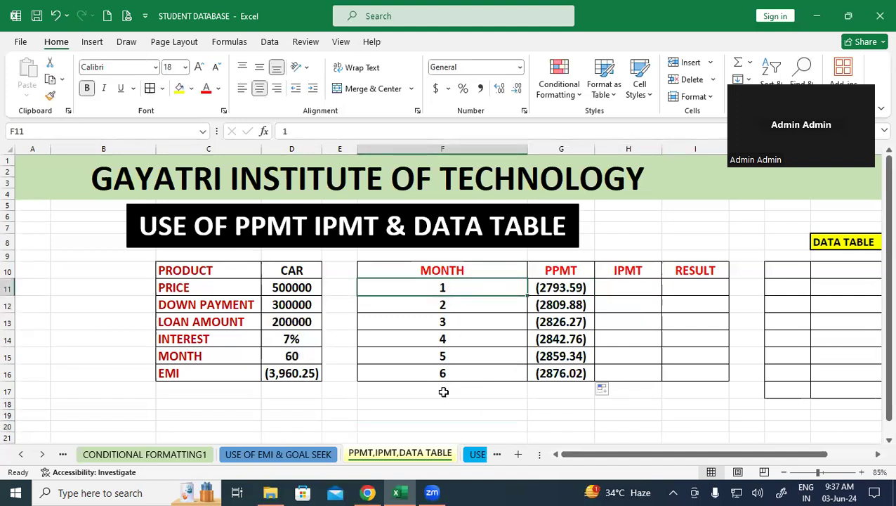
click(697, 410)
drag(551, 287, 560, 372)
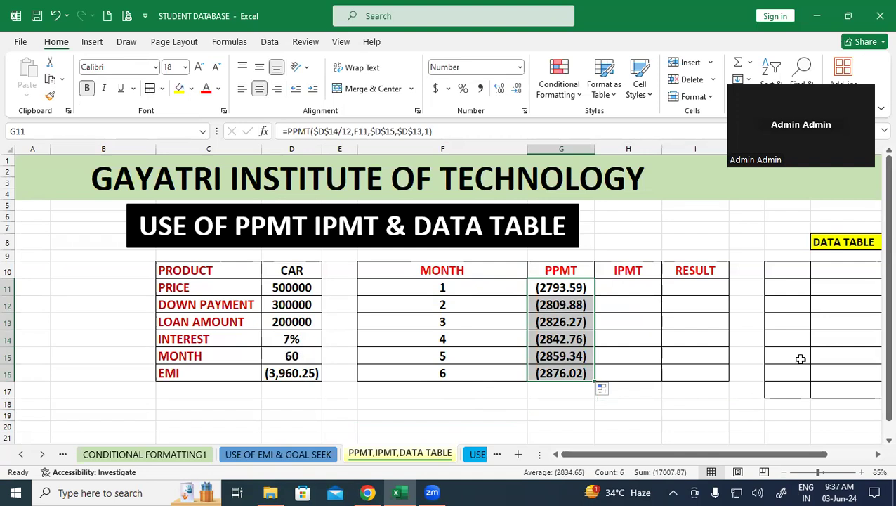
click(597, 424)
click(563, 287)
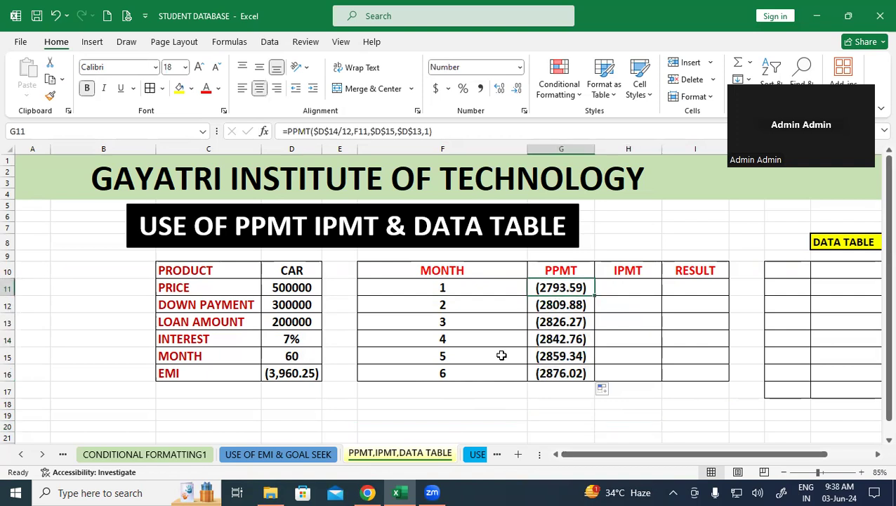
click(556, 358)
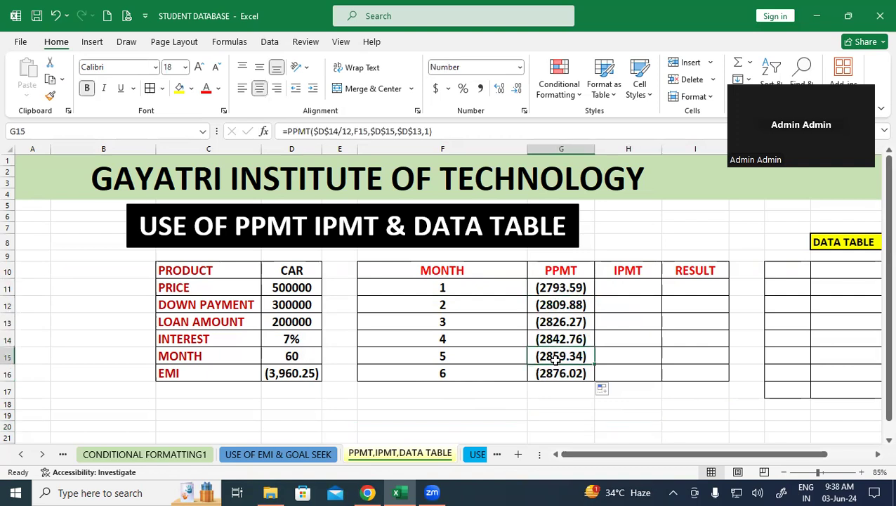
click(560, 402)
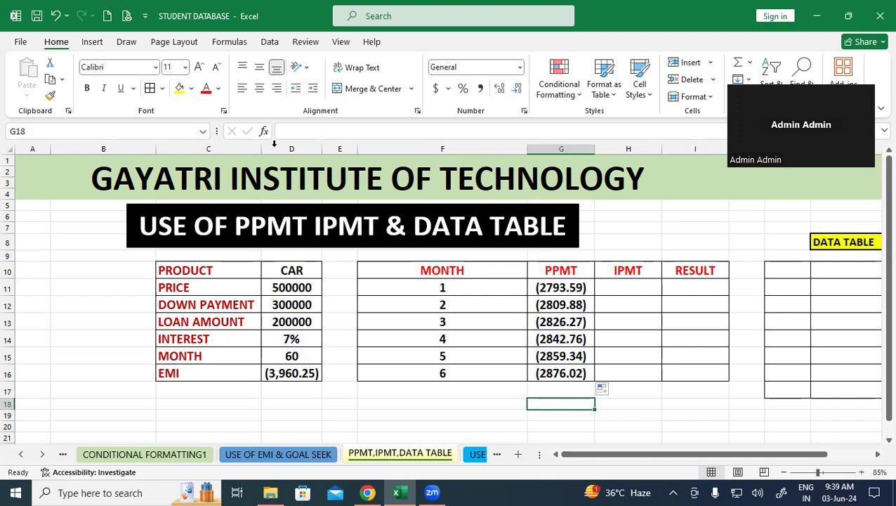
click(571, 285)
click(558, 376)
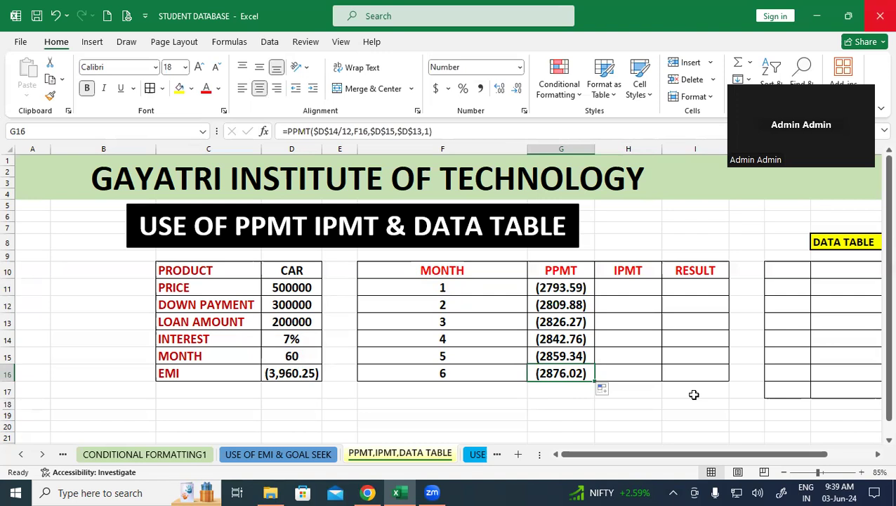
Start an IPMT formula in H11 with the absolute interest cell $D$14 divided by 12 as the rate
click(652, 283)
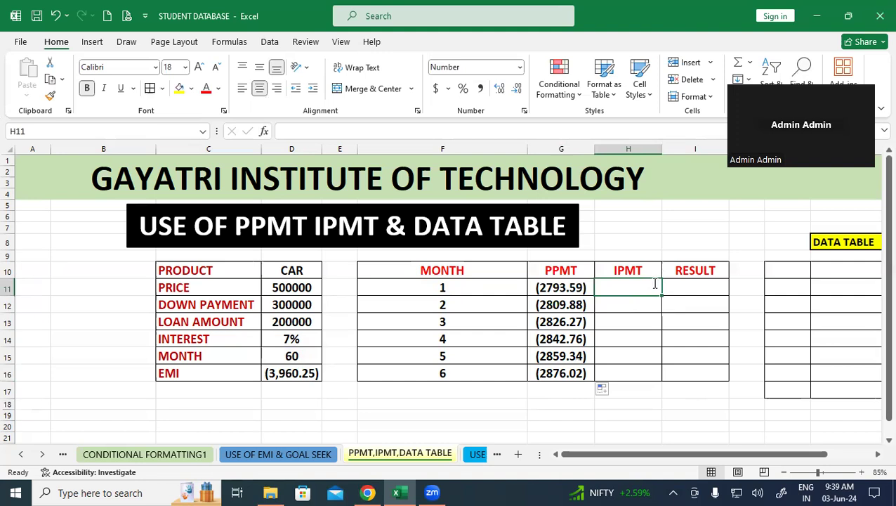
text(=)
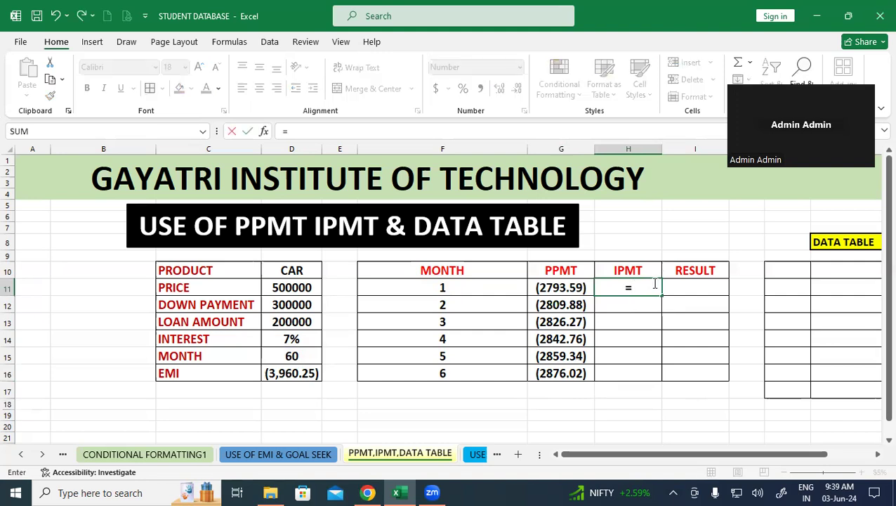
text(I)
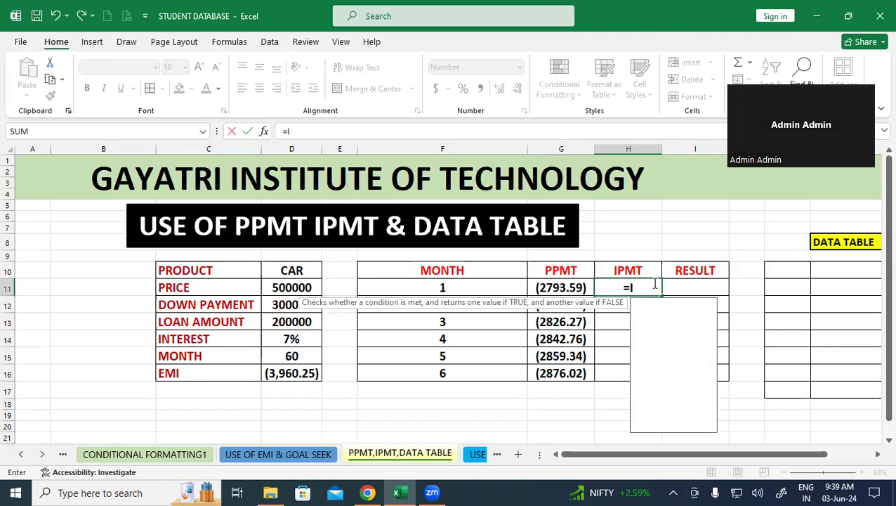
text(PMT()
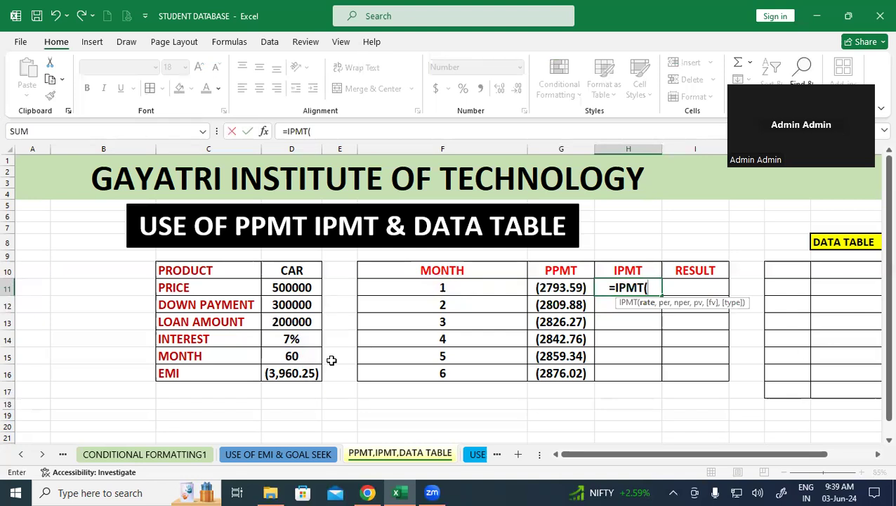
click(310, 341)
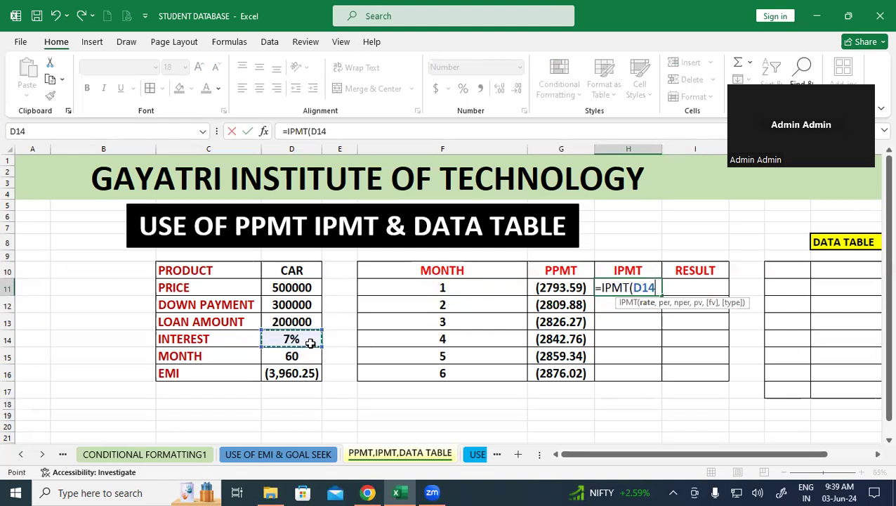
key(F4)
text(/12,)
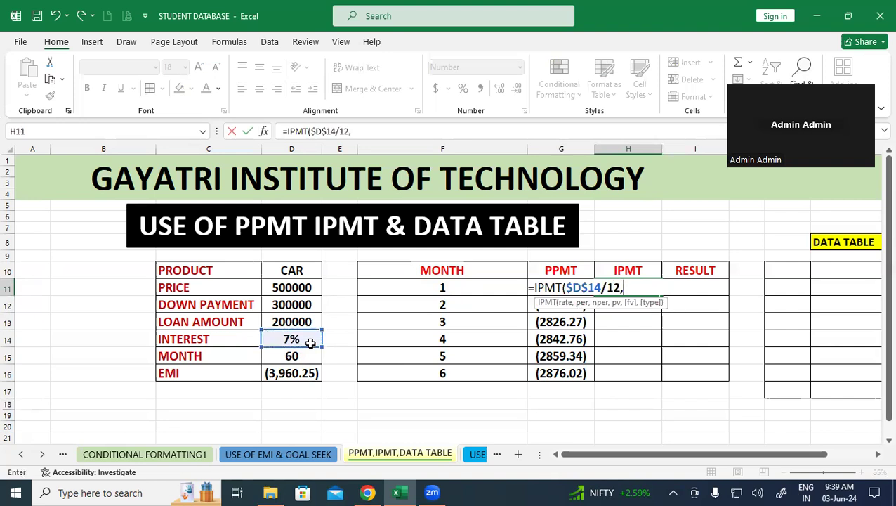
Add month cell F11 as the period and absolute cell $D$15 as the number of periods to H11's IPMT formula
click(401, 284)
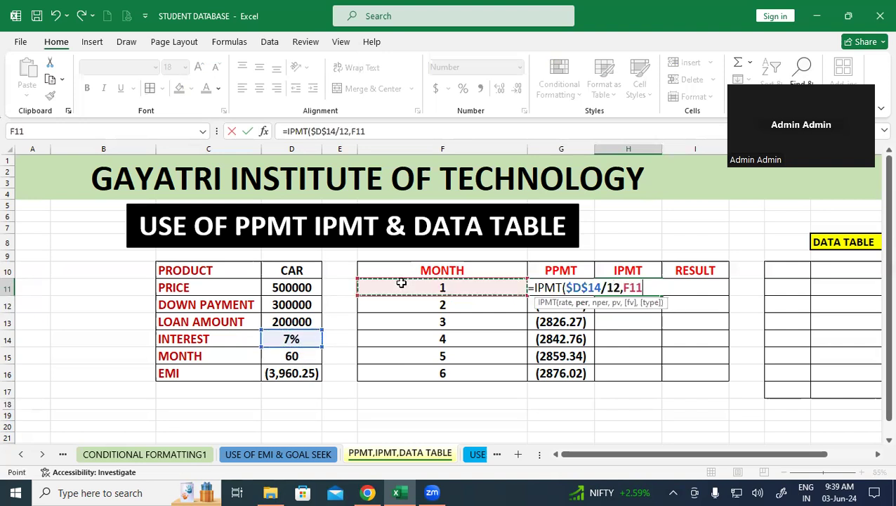
text(,)
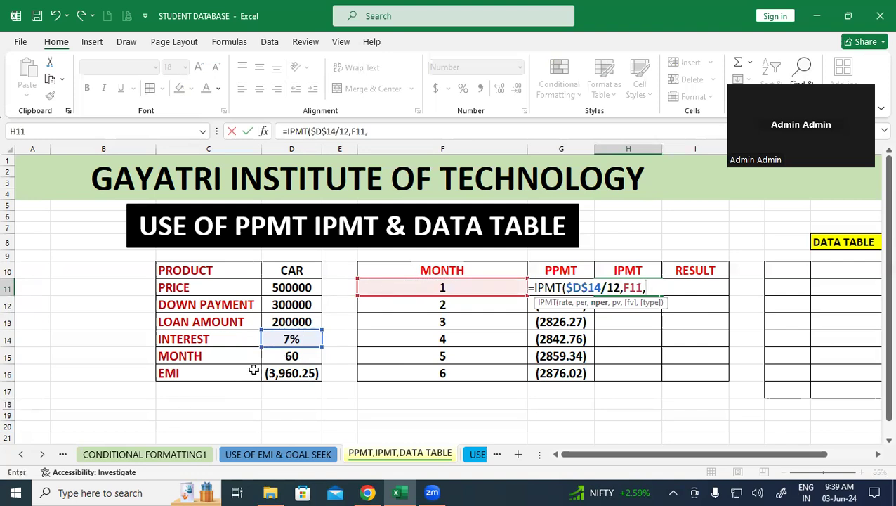
click(267, 356)
key(F4)
text(,)
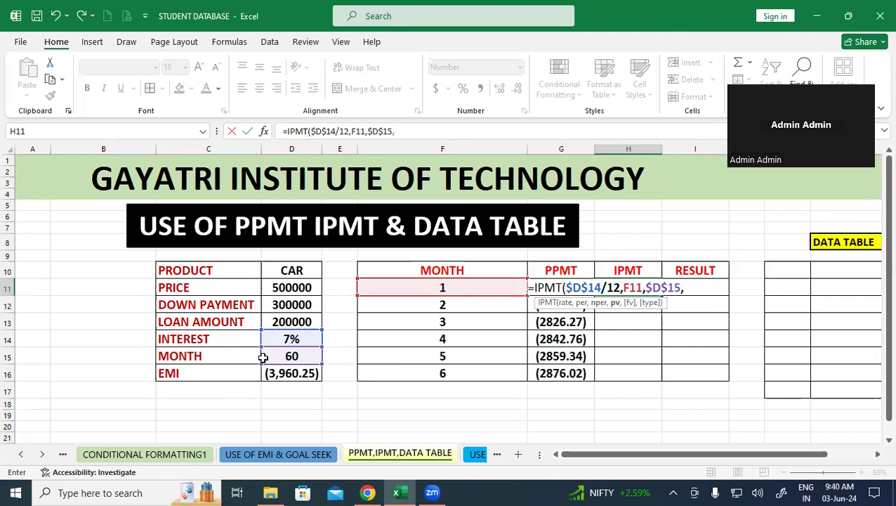
Finish H11's IPMT formula with the loan amount $D$13 as present value and 1 as the future value argument
click(304, 321)
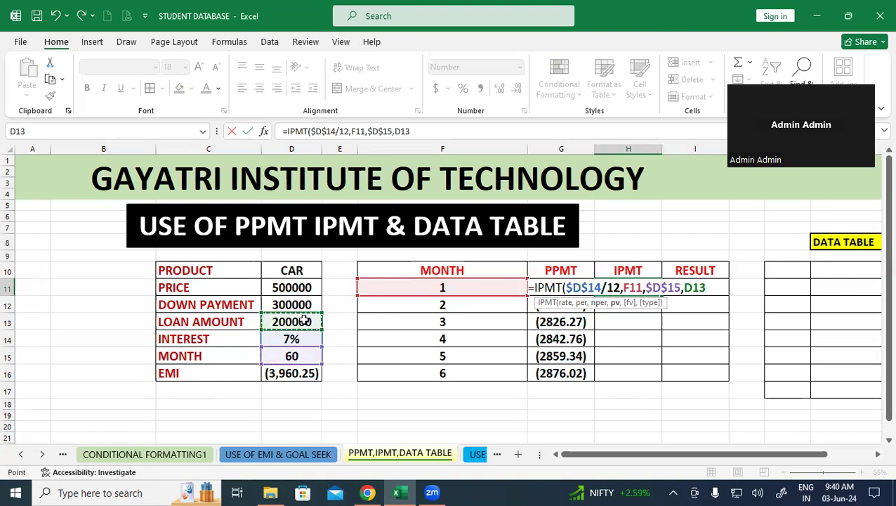
key(F4)
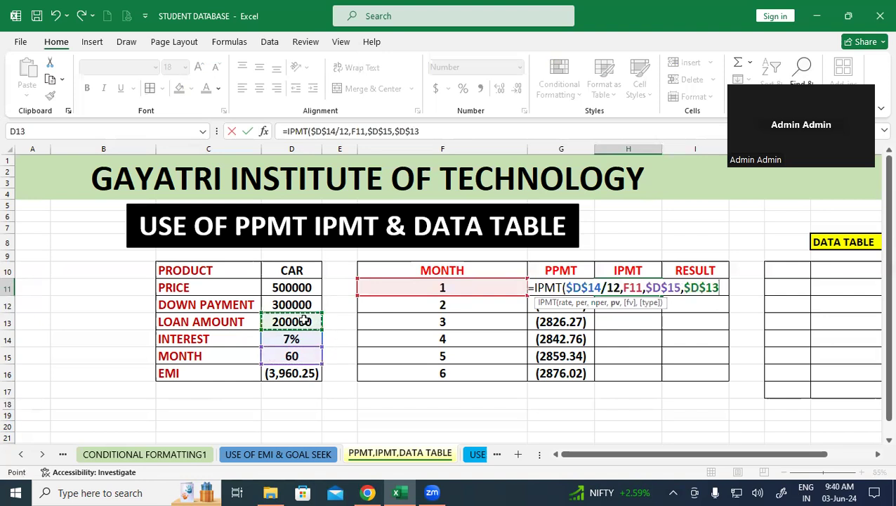
text(,)
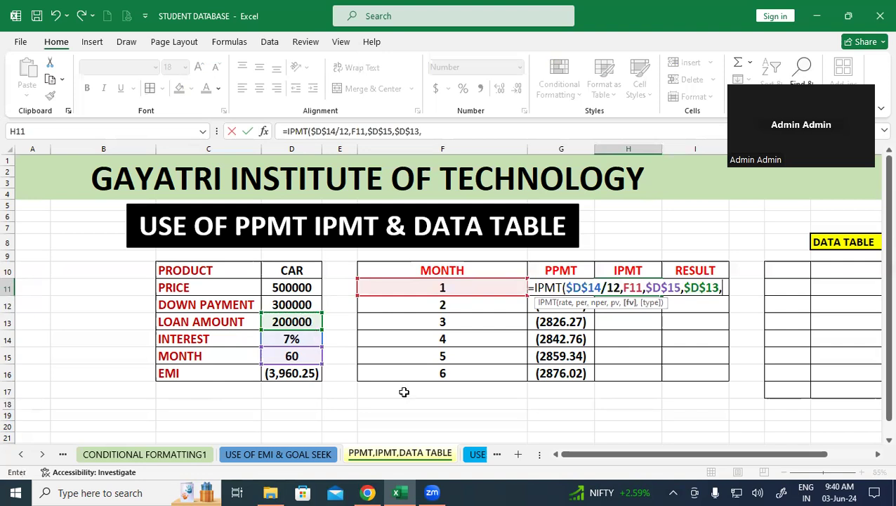
text(1)
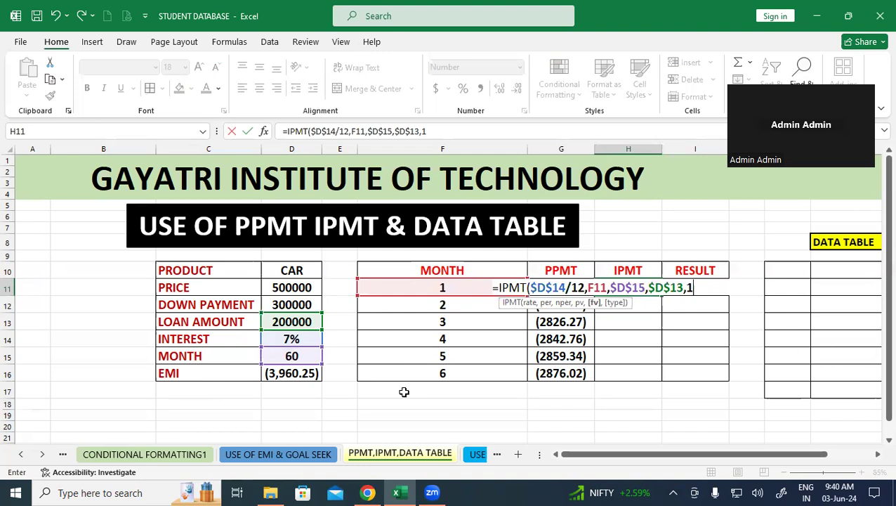
text())
key(Return)
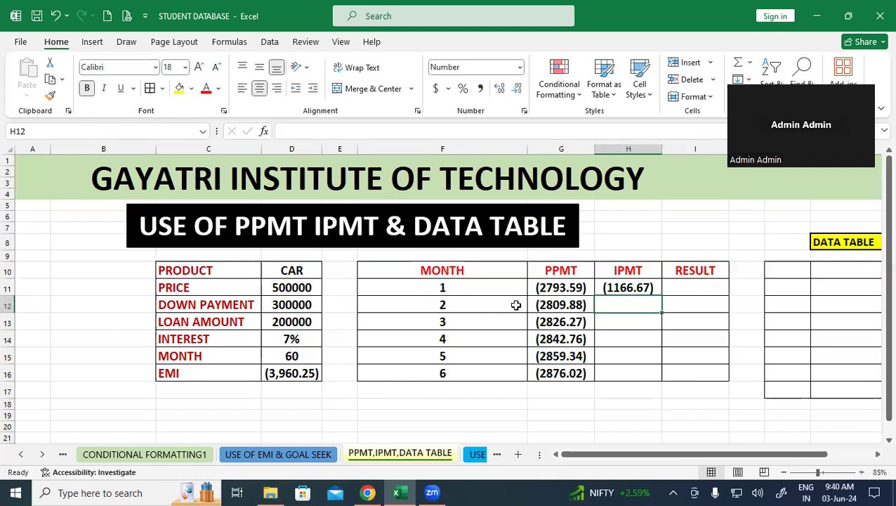
Fill the IPMT formula from H11 down the column through month 6
click(561, 291)
drag(563, 299, 568, 373)
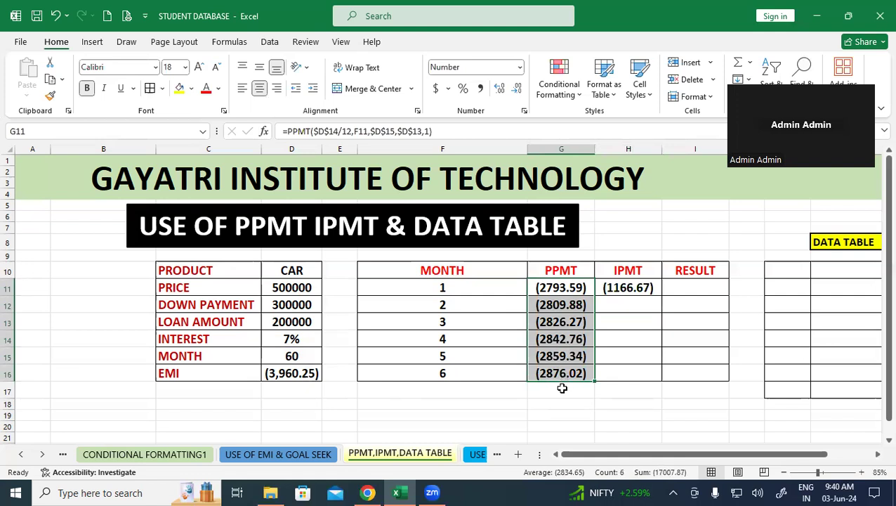
click(573, 401)
click(649, 292)
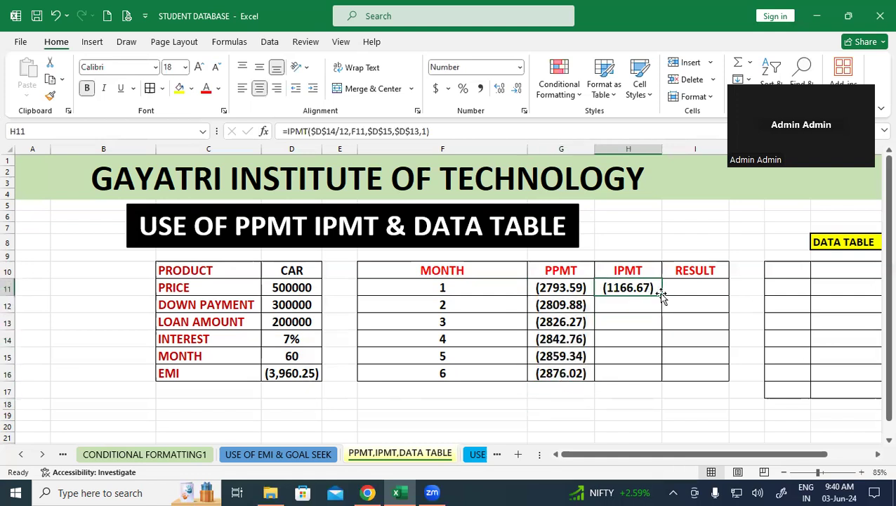
drag(662, 295, 660, 379)
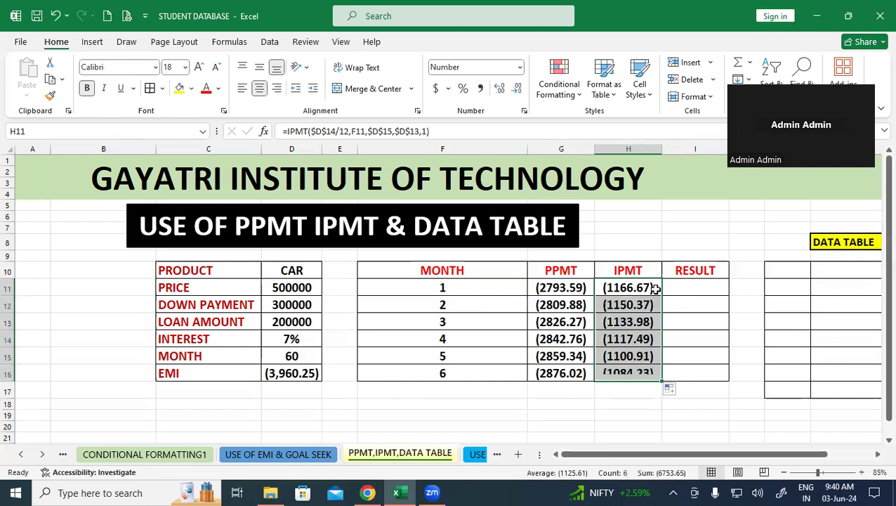
click(709, 349)
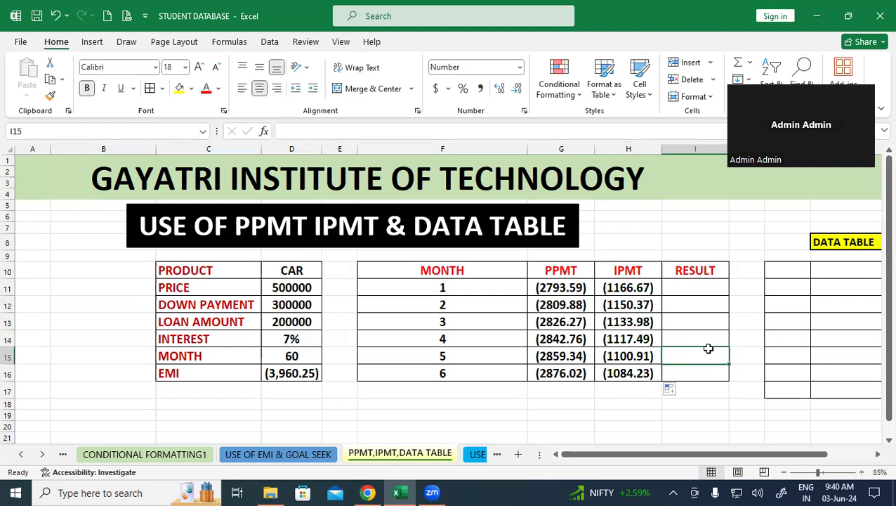
Examine the monthly IPMT interest amounts and formulas in H11:H16 beside the principal amounts and the empty RESULT column
click(743, 343)
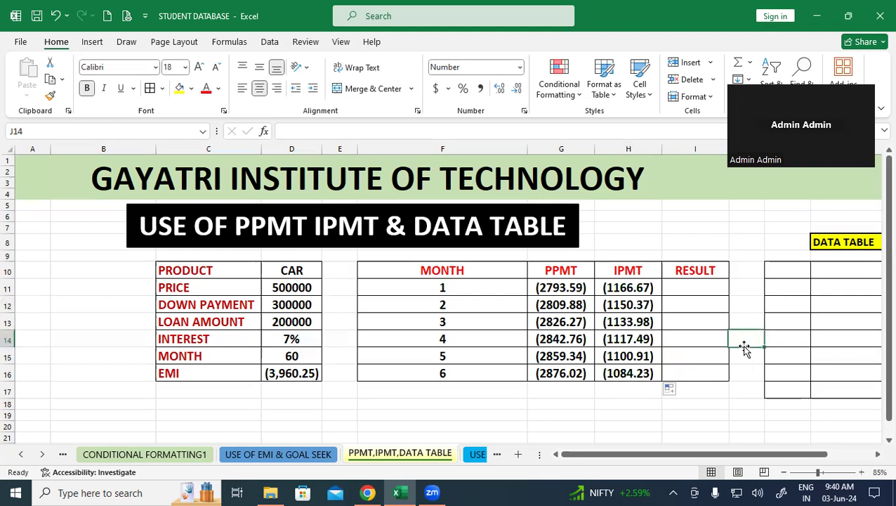
click(636, 287)
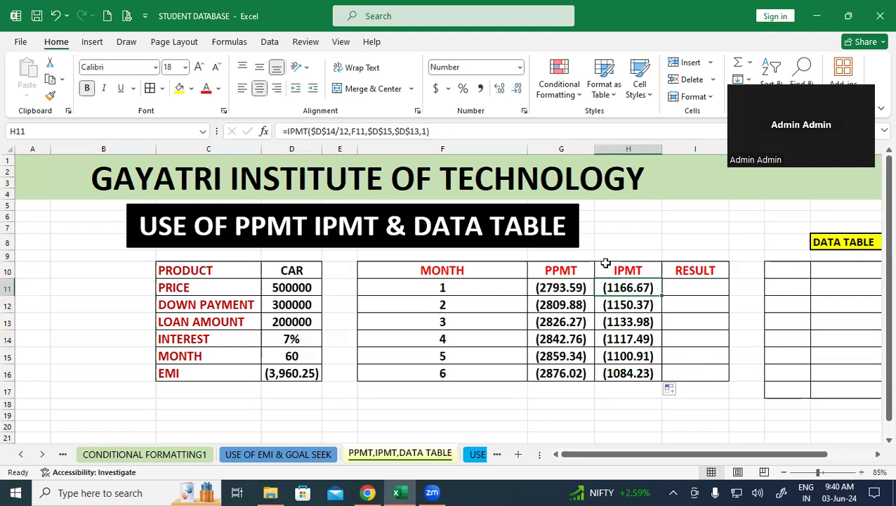
click(642, 370)
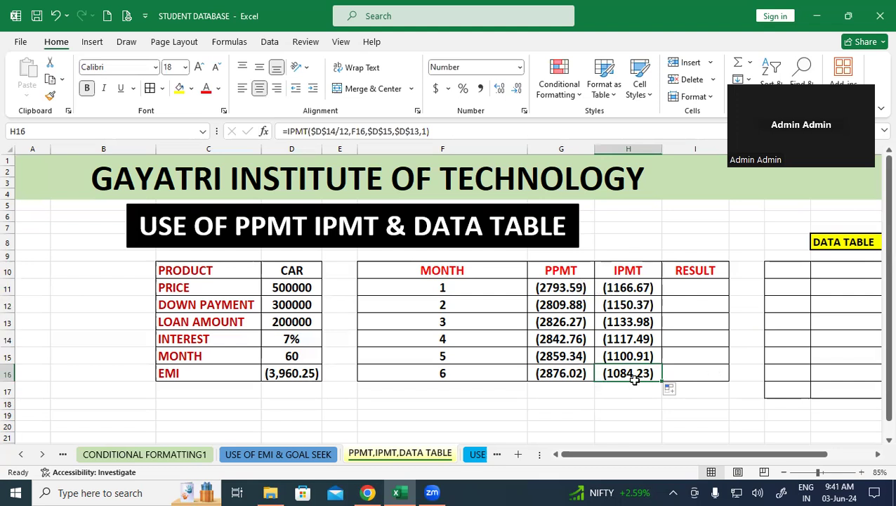
drag(626, 288, 623, 377)
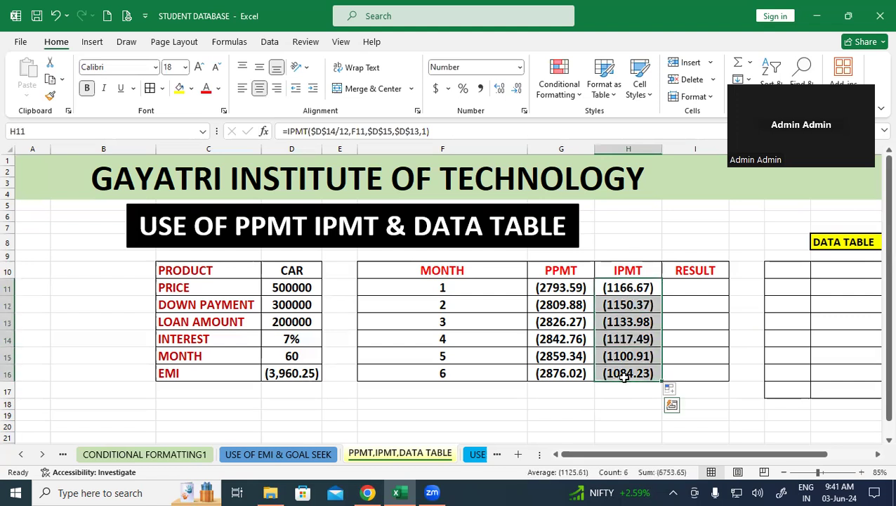
click(612, 393)
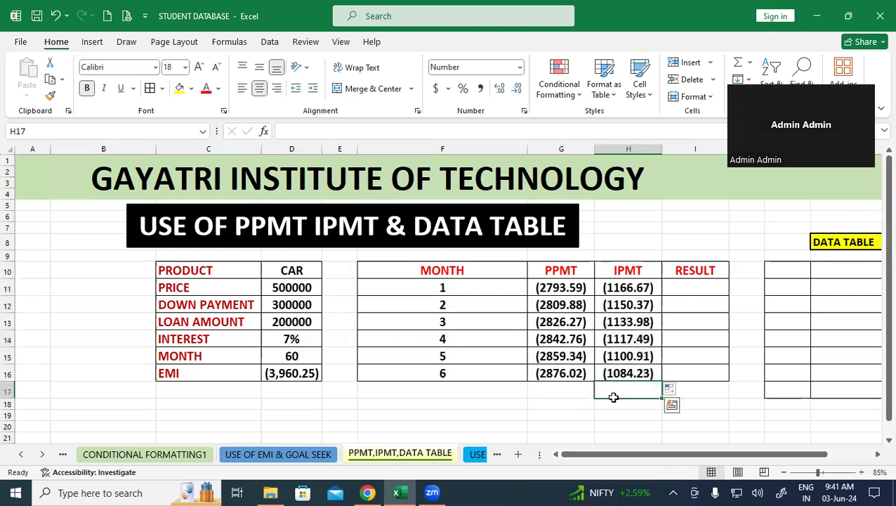
click(623, 418)
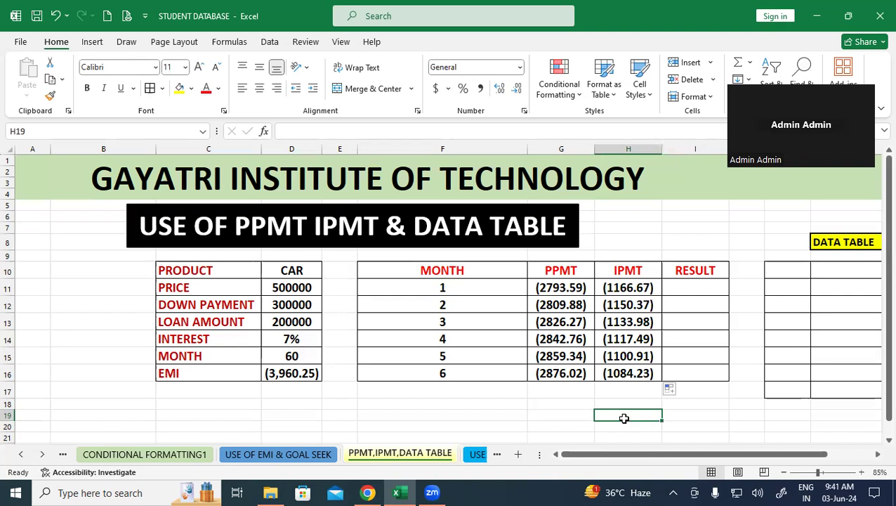
click(525, 393)
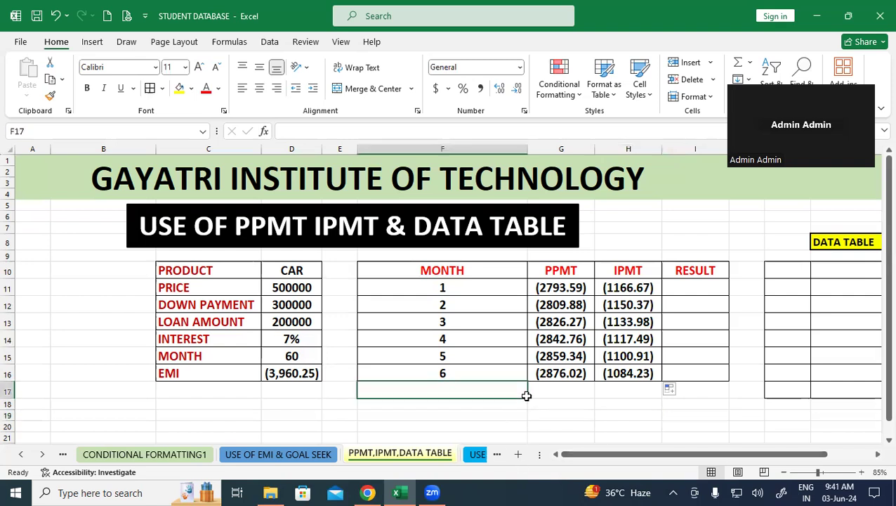
click(682, 291)
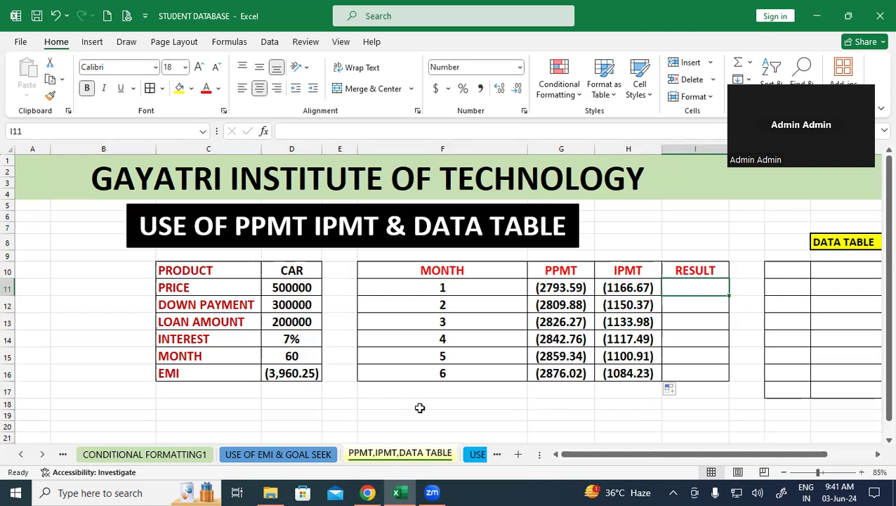
click(461, 400)
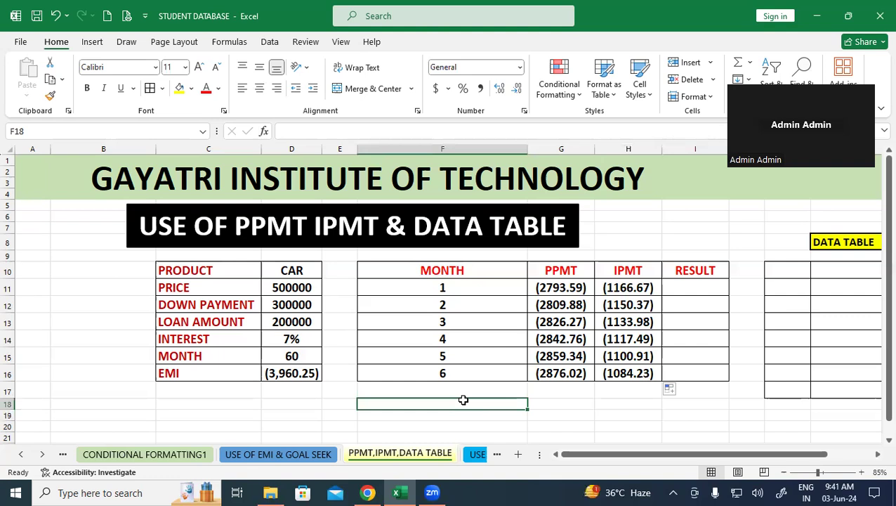
click(692, 391)
Enter the formula =G11+H11 in I11 to add month 1's principal and interest
click(690, 289)
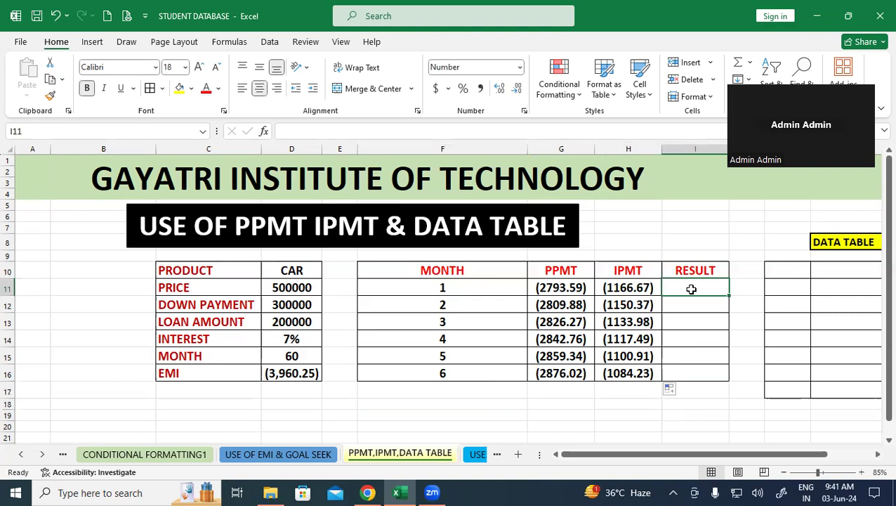
text(=)
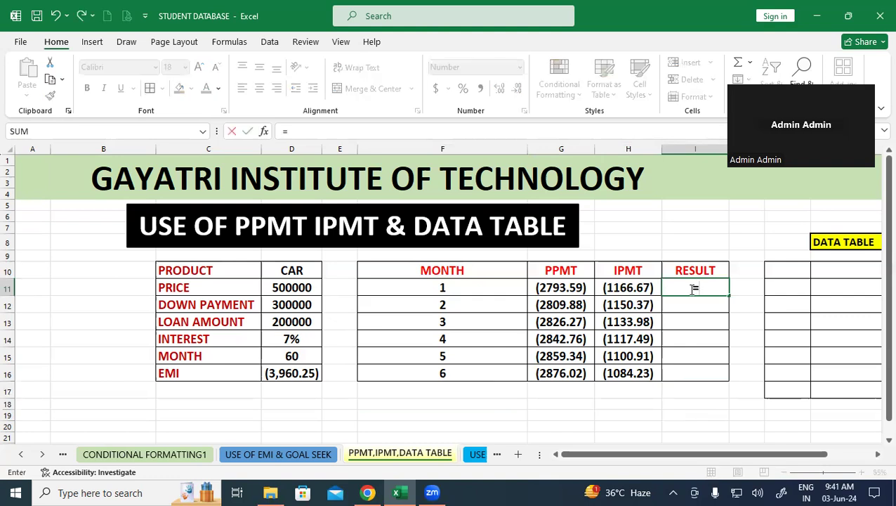
click(565, 286)
text(+)
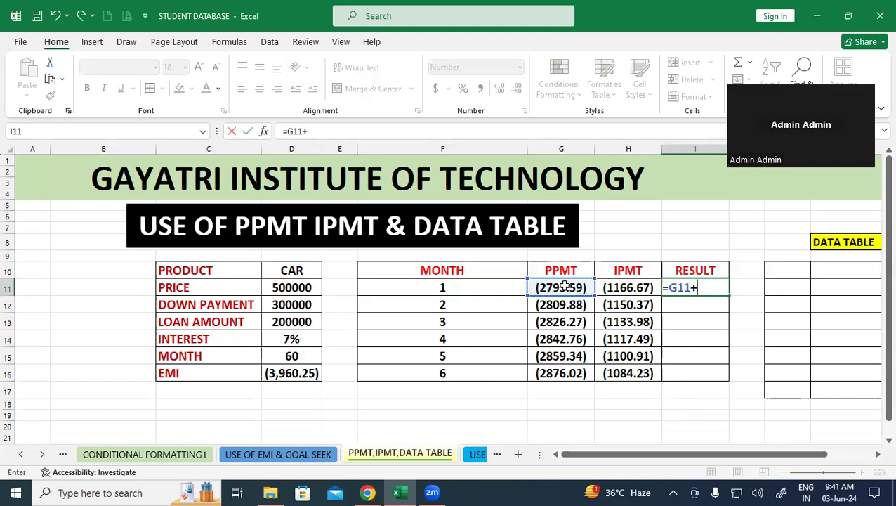
click(632, 288)
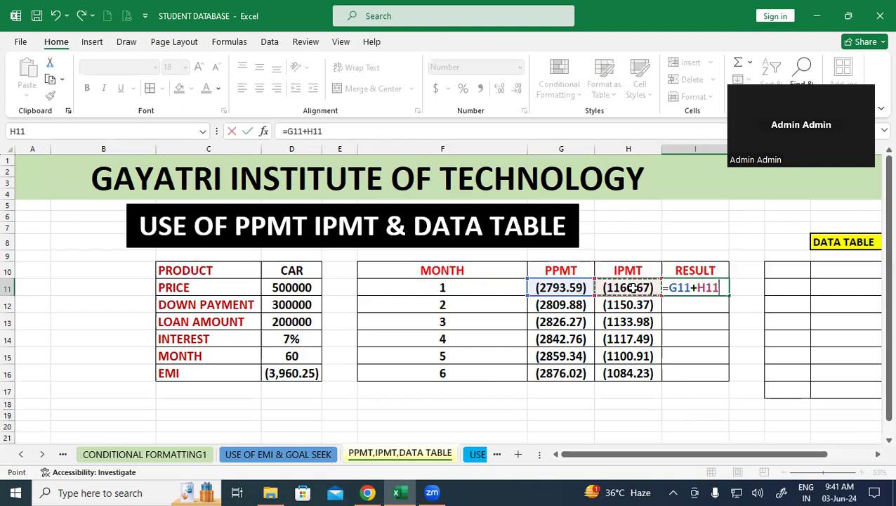
key(Return)
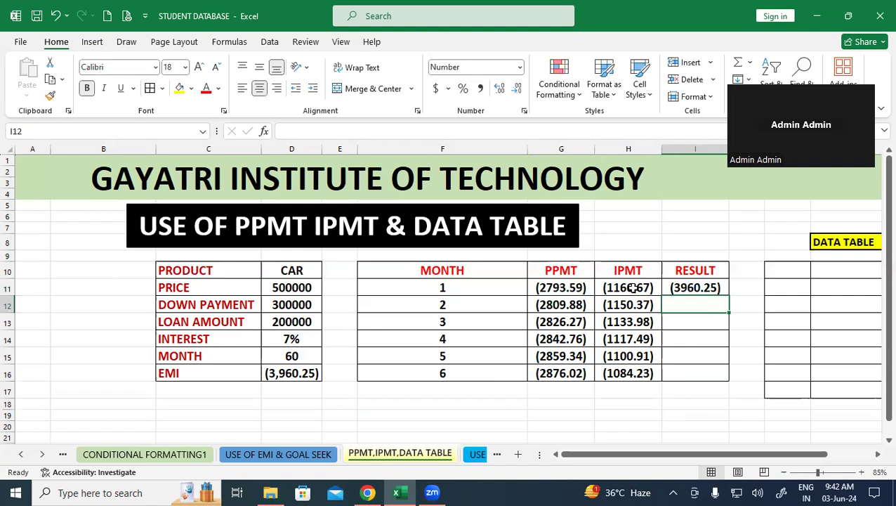
Fill the RESULT sum formula from I11 down the column through month 6
click(715, 287)
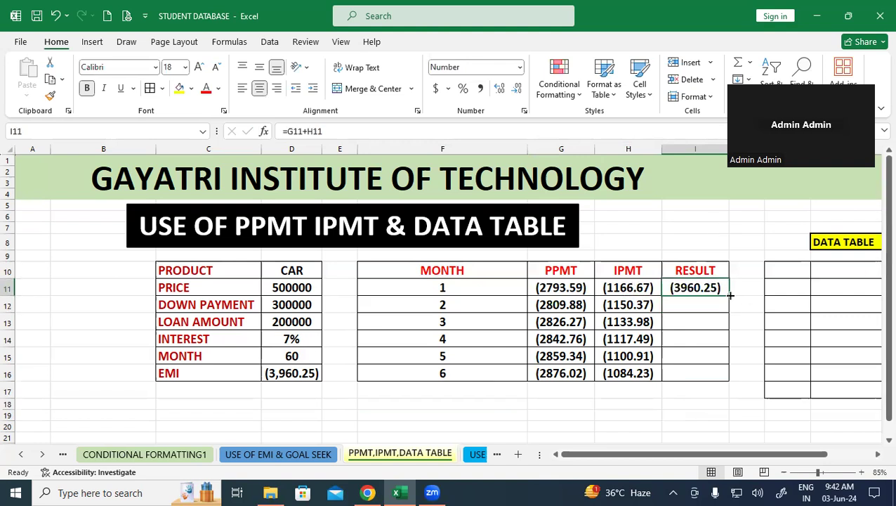
drag(729, 295, 727, 379)
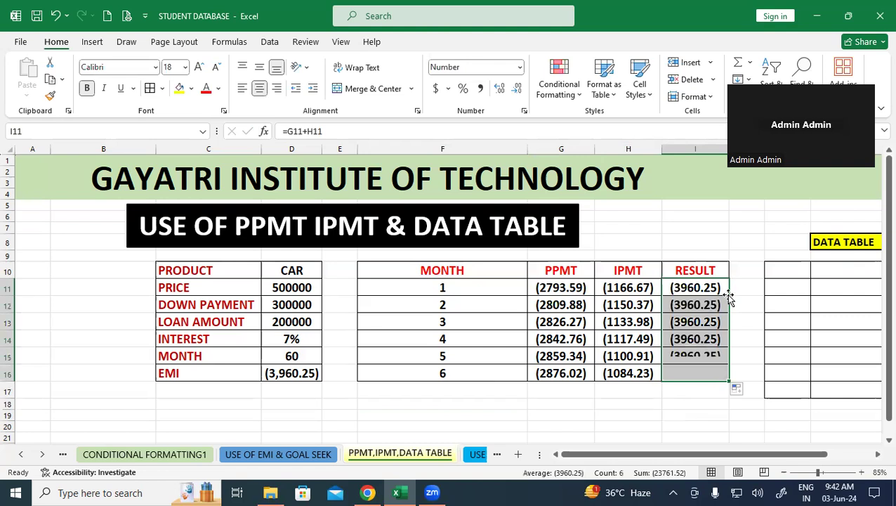
click(697, 405)
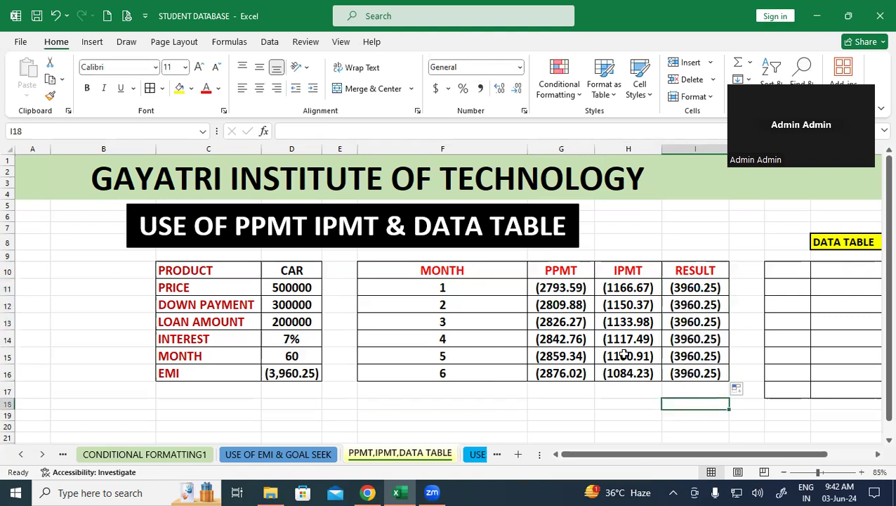
Review the RESULT totals in I11:I16 against month 1's PPMT and IPMT amounts in row 11
drag(697, 286, 686, 372)
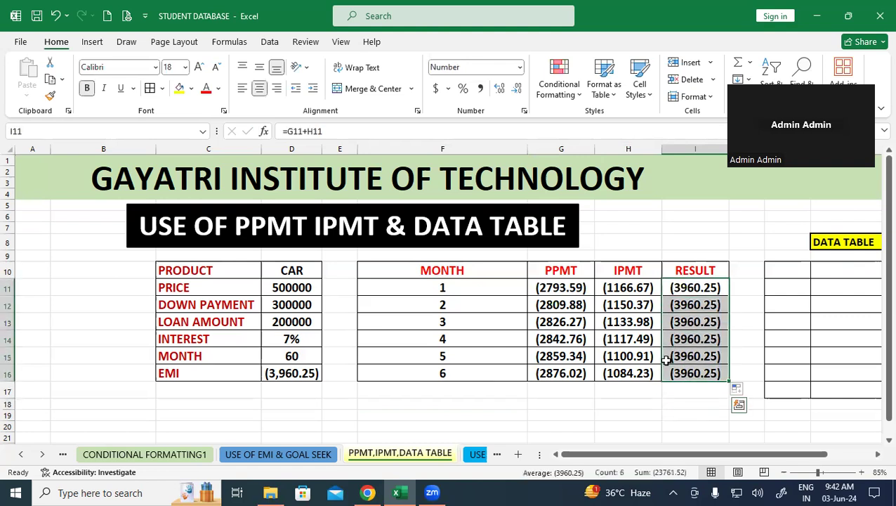
click(617, 394)
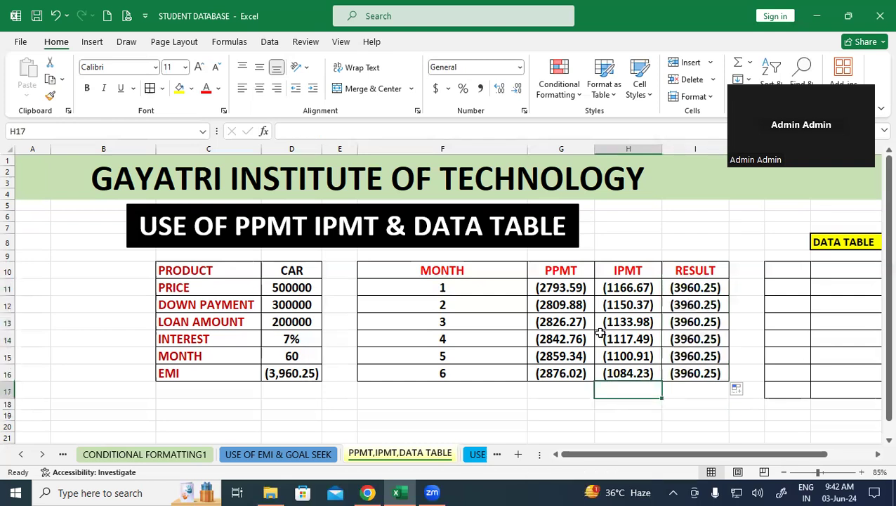
click(572, 288)
click(622, 280)
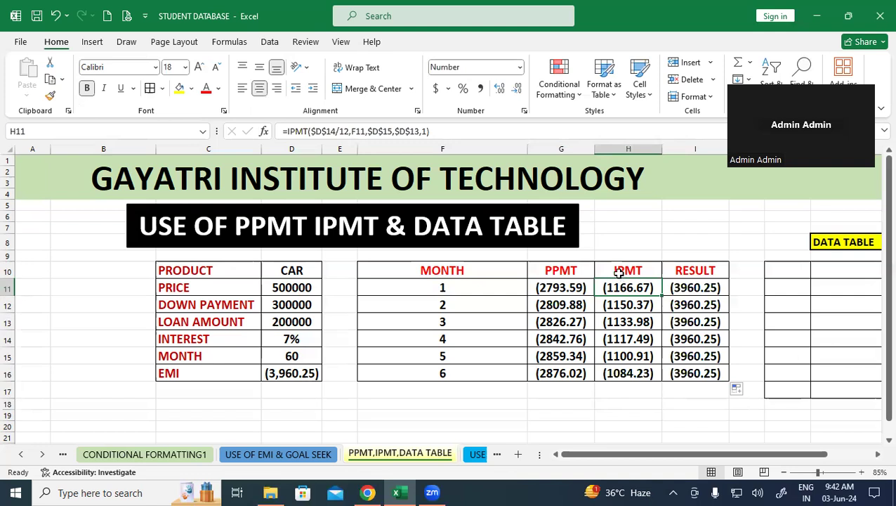
Clear the monthly PPMT principal amounts from G11:G16
drag(566, 283, 558, 373)
key(Delete)
click(548, 419)
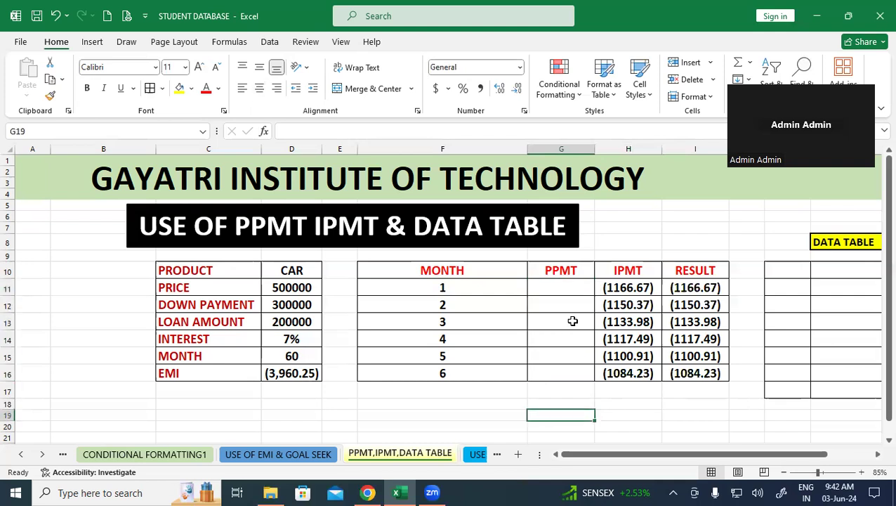
click(573, 289)
text(=)
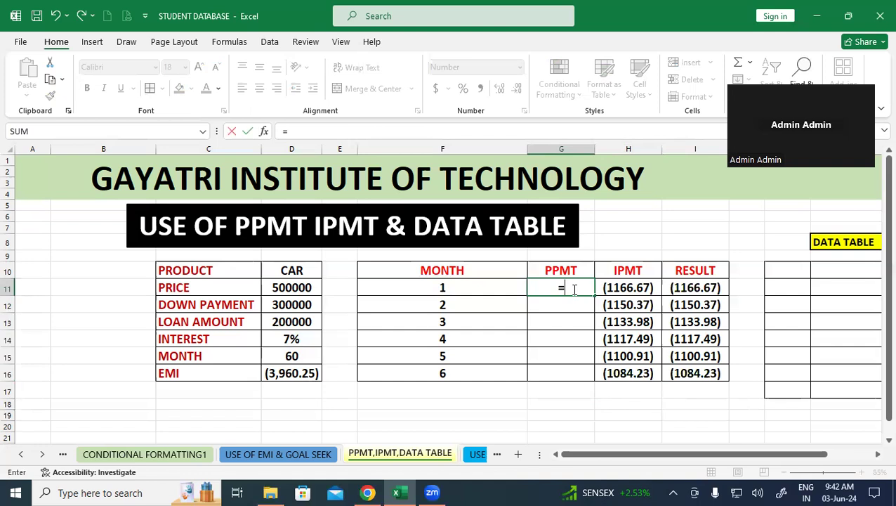
key(Escape)
click(583, 391)
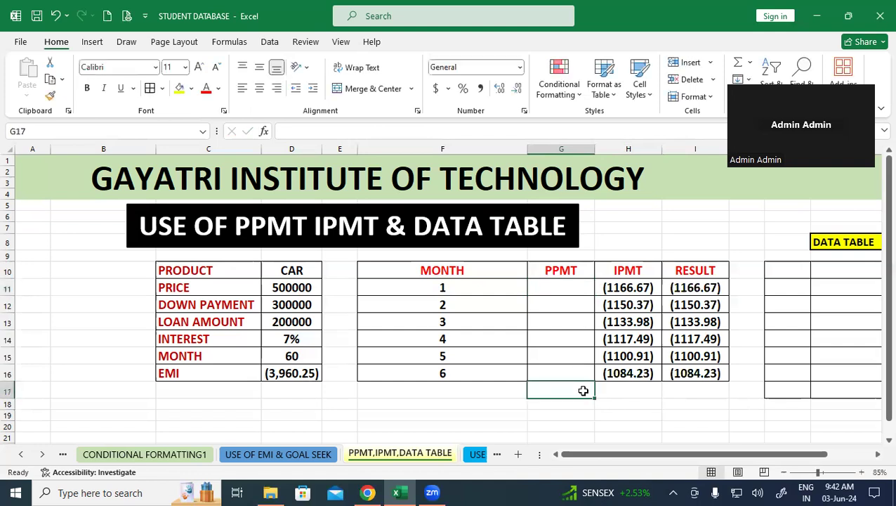
Undo the clearing of the PPMT amounts in G11:G16
key(Up)
key(Up)
key(Up)
key(Up)
key(Up)
key(Up)
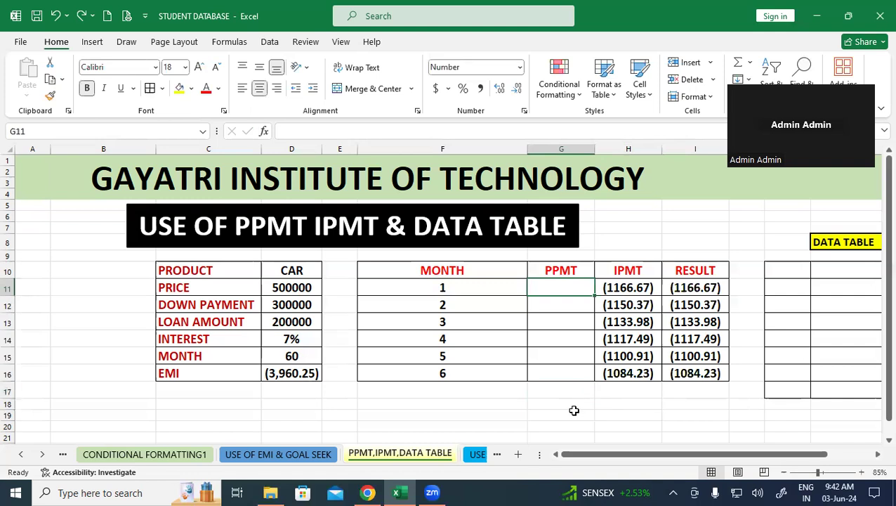
key(ctrl+z)
click(575, 420)
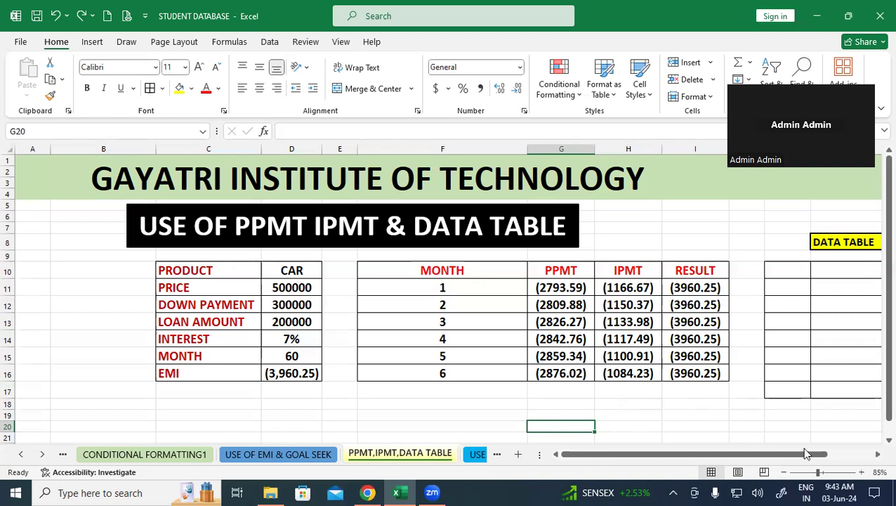
Enter the formula =D16 in L10 of the DATA TABLE area to reference the loan's EMI
click(877, 454)
click(877, 454)
click(877, 455)
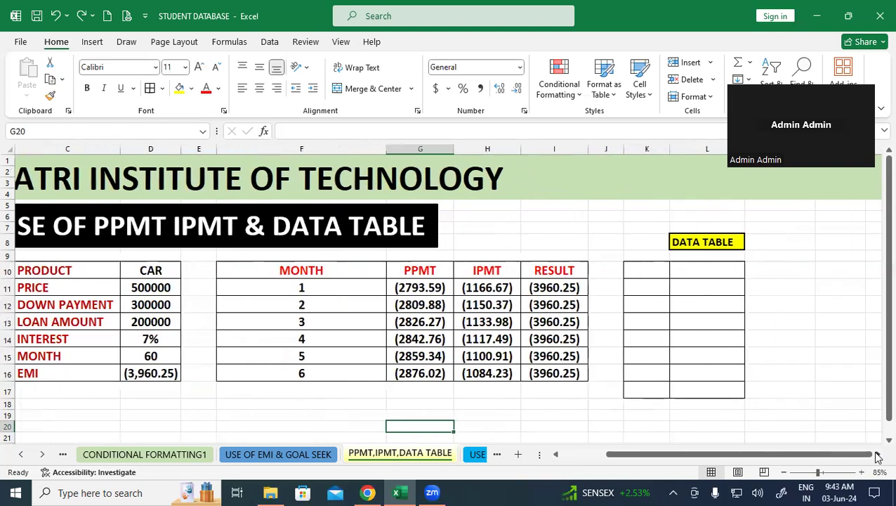
click(570, 417)
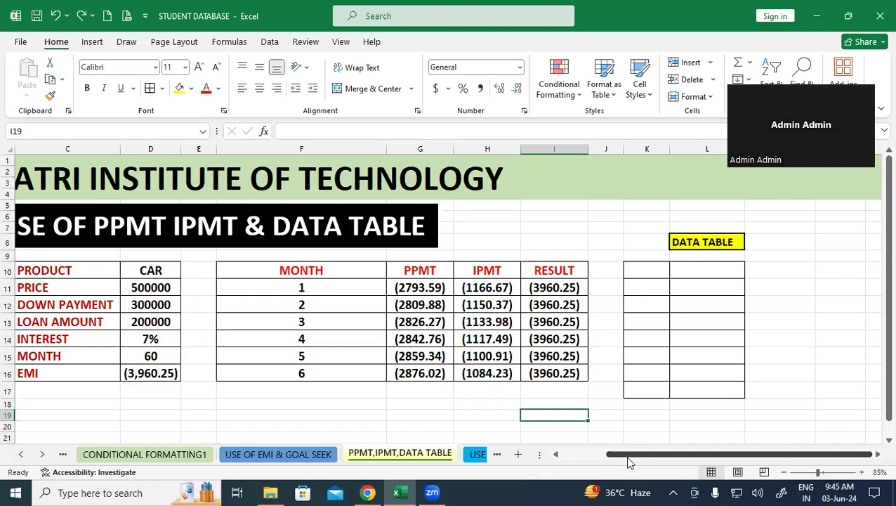
click(717, 269)
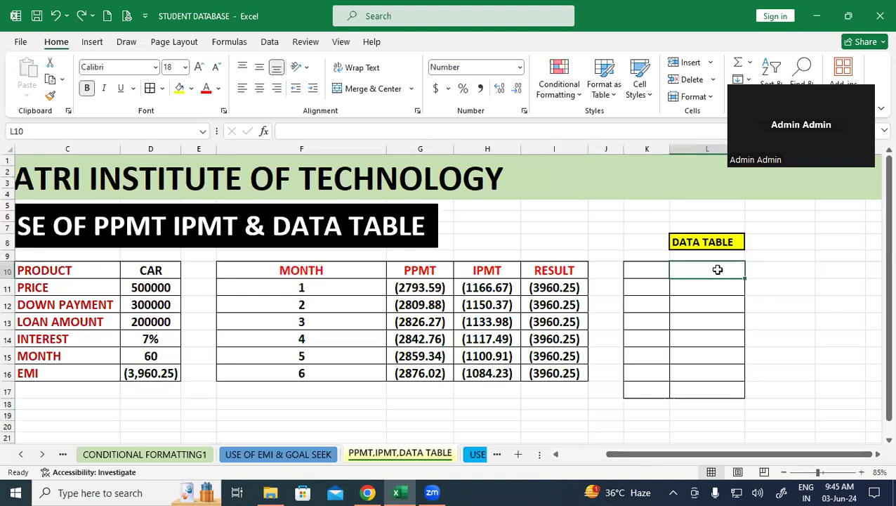
text(=)
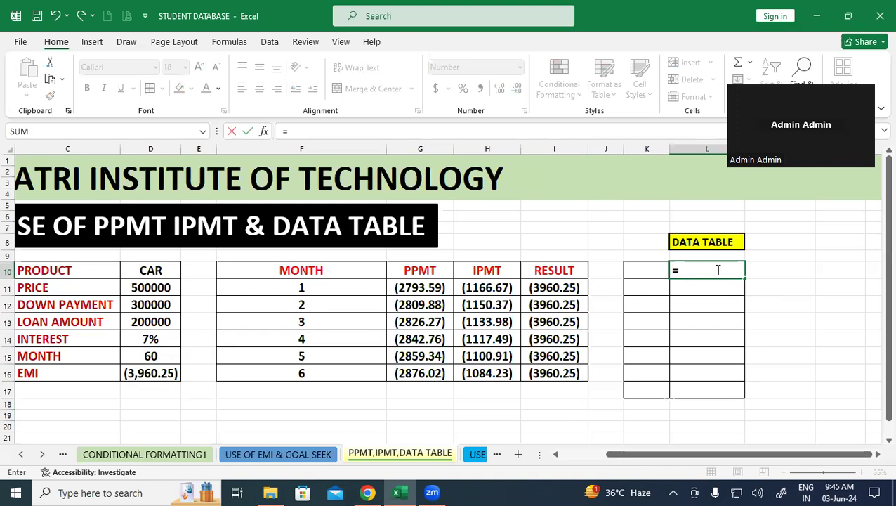
click(159, 369)
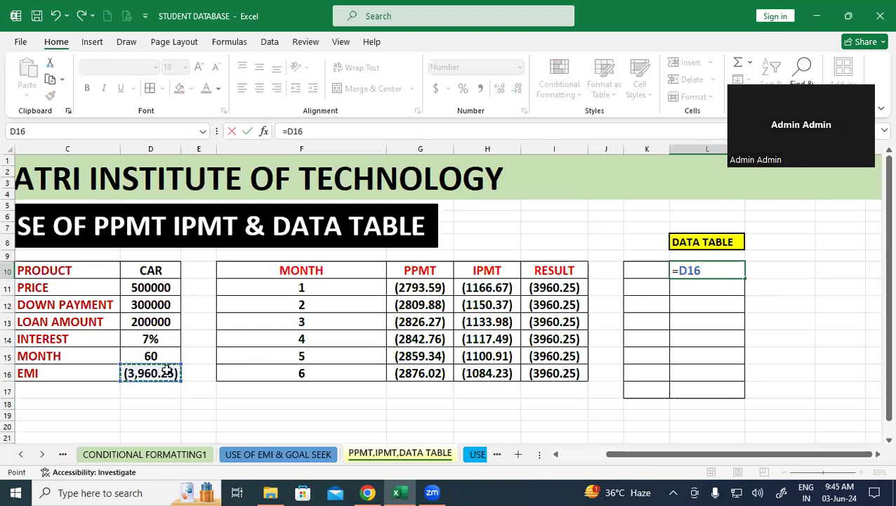
key(Return)
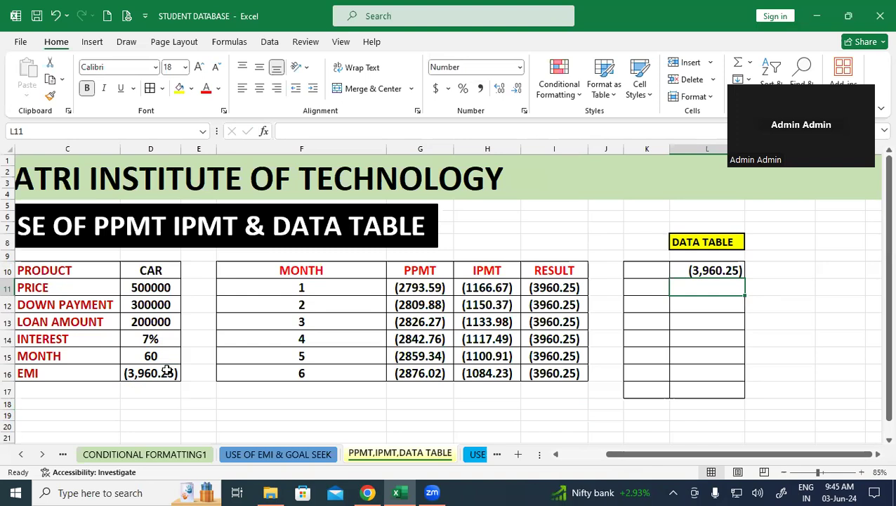
Enter the month counts 10, 20, 30, 40, 50, 60 and 70 down K11:K17 of the data table
click(658, 272)
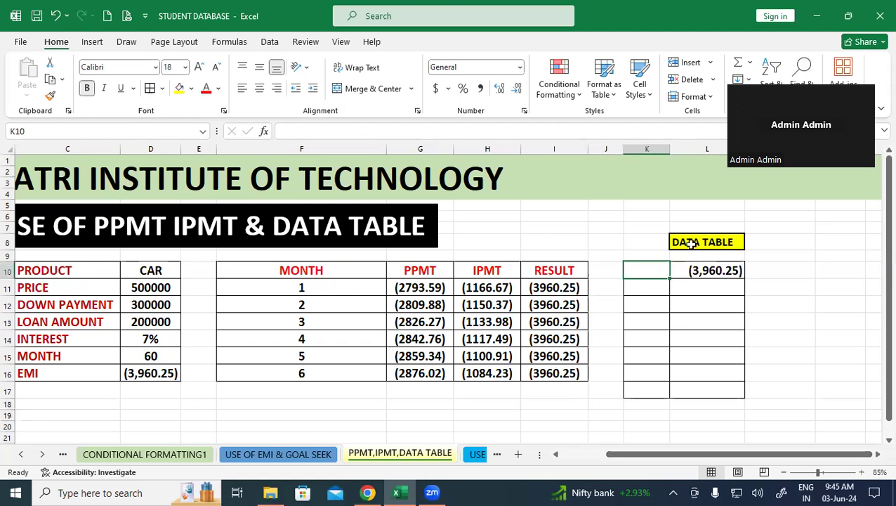
click(656, 289)
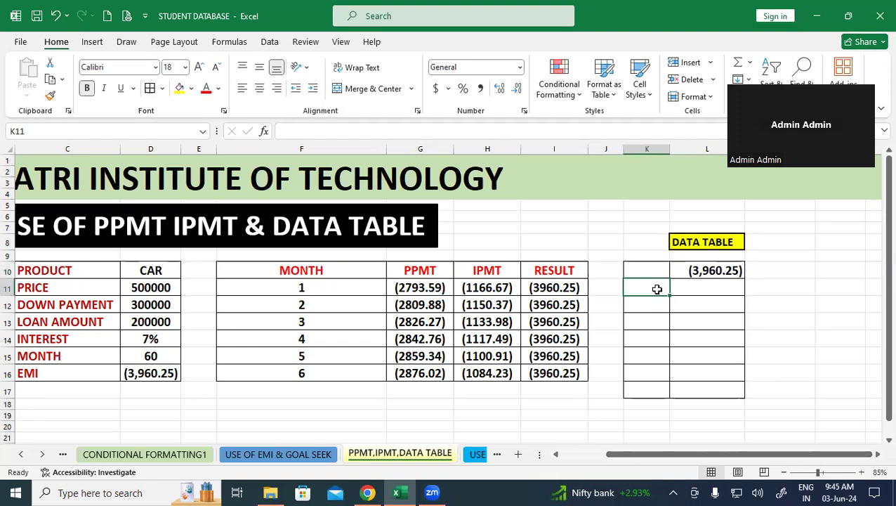
text(10)
key(Return)
text(20)
key(Return)
text(30)
key(Return)
text(40)
key(Return)
text(50)
key(Return)
text(60)
key(Return)
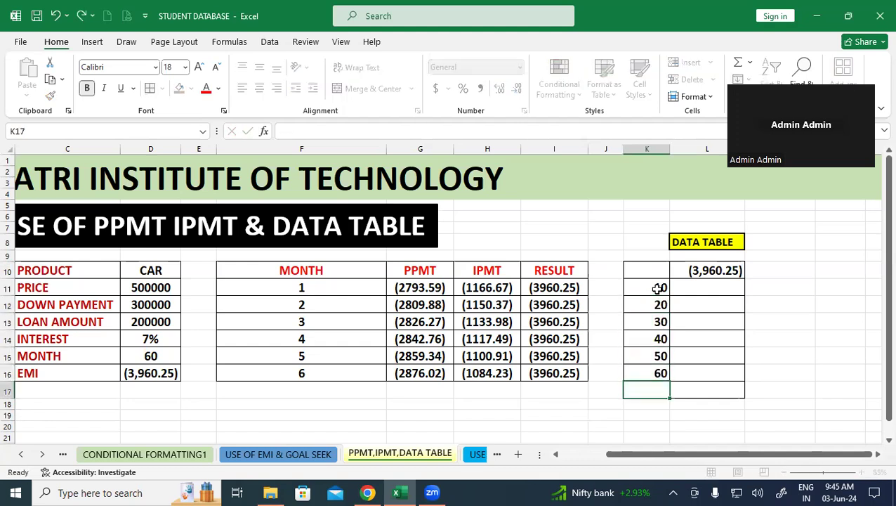
text(70)
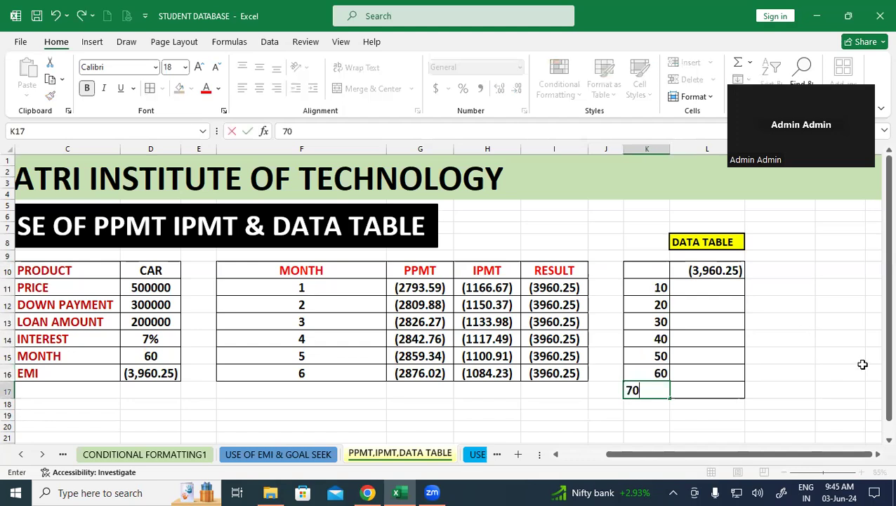
click(782, 402)
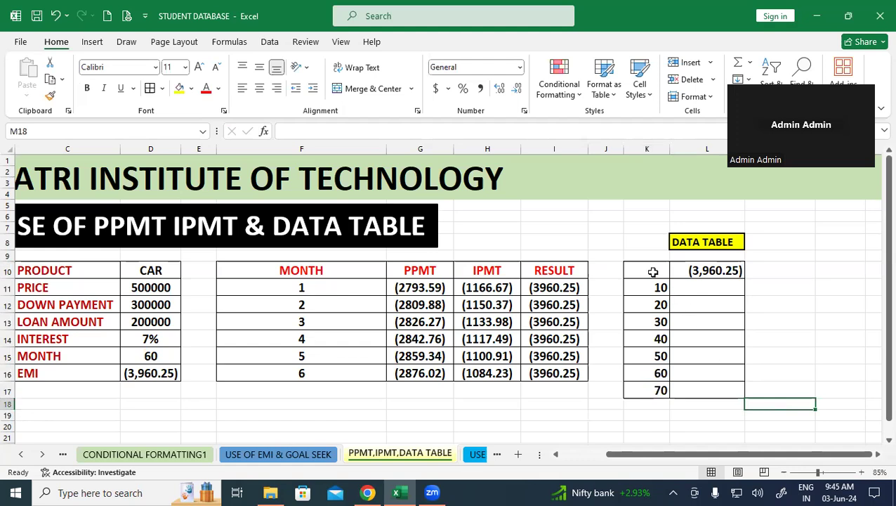
Create a What-If data table over K10:L17 with the MONTH value in D15 as the column input cell
drag(657, 272, 718, 394)
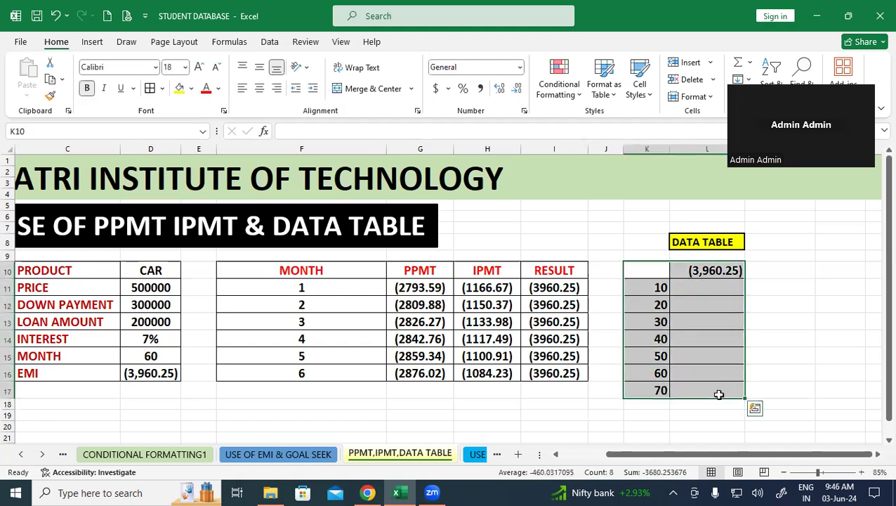
click(270, 43)
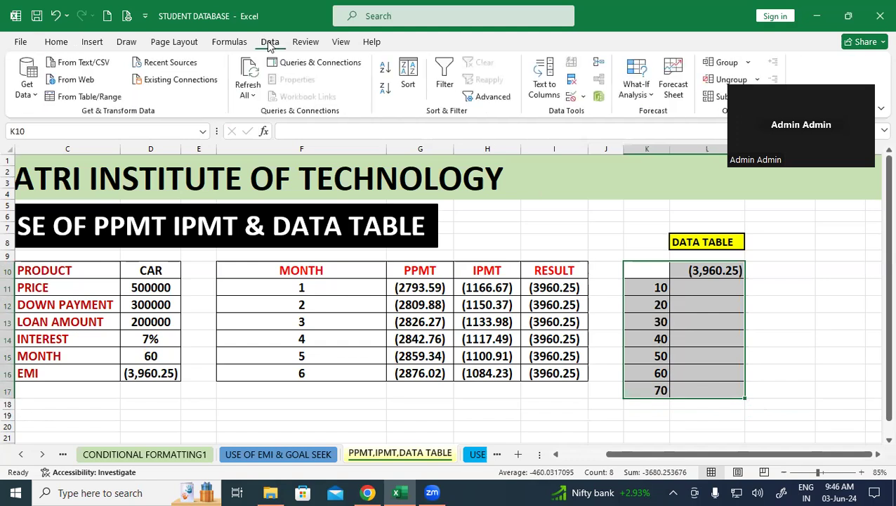
click(637, 95)
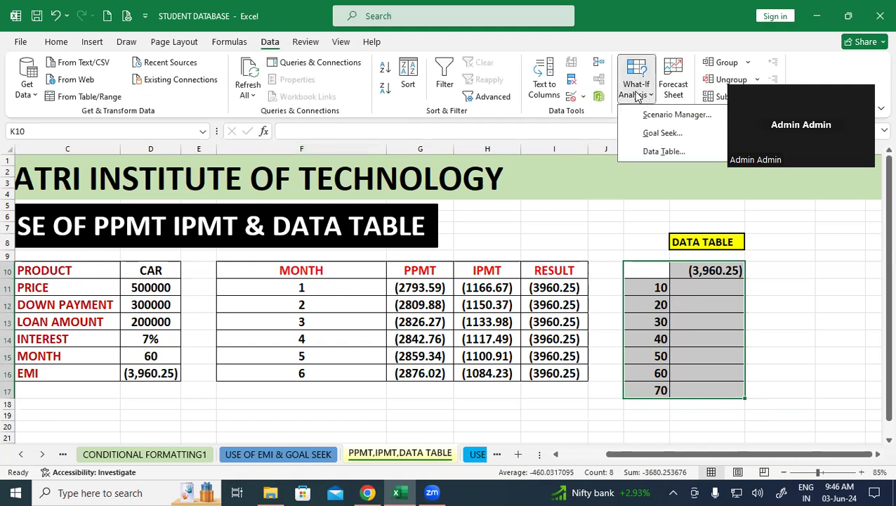
click(670, 152)
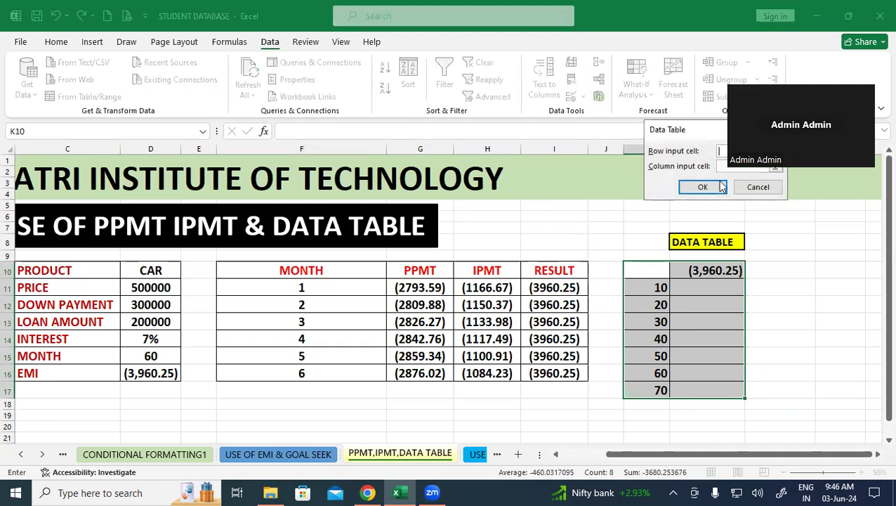
drag(690, 132, 358, 242)
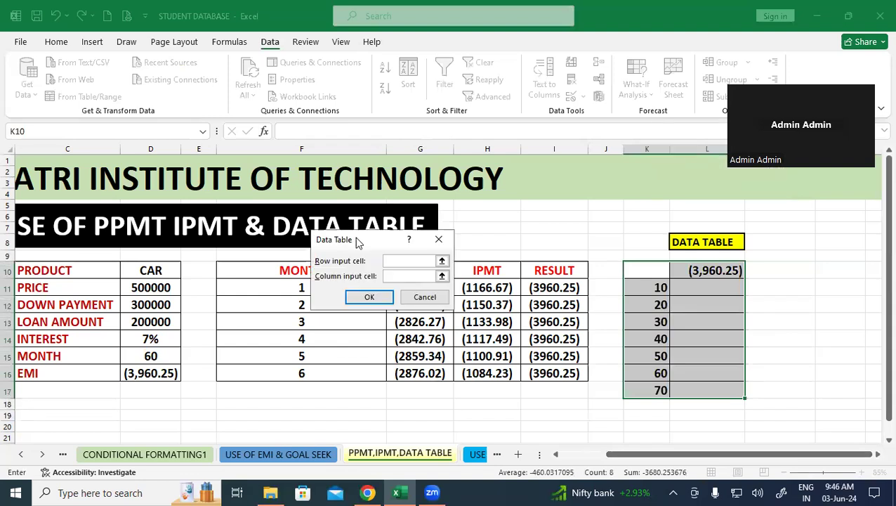
click(400, 275)
click(151, 355)
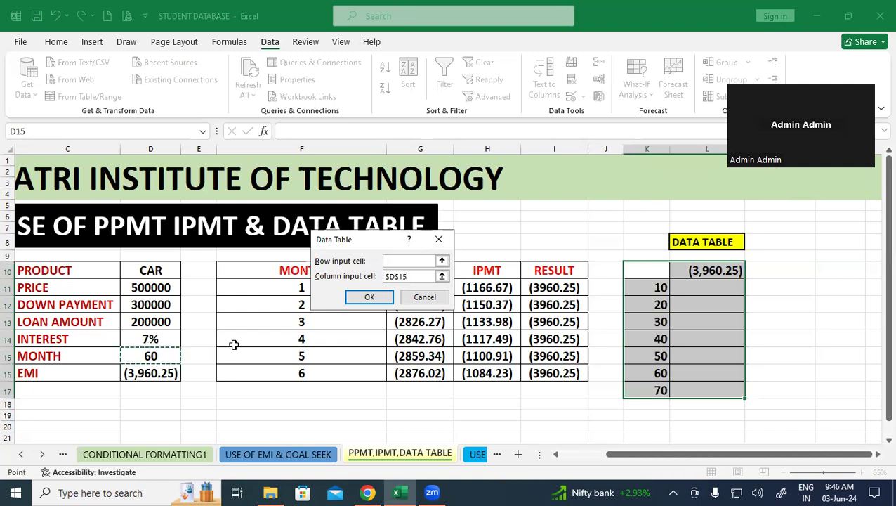
click(370, 296)
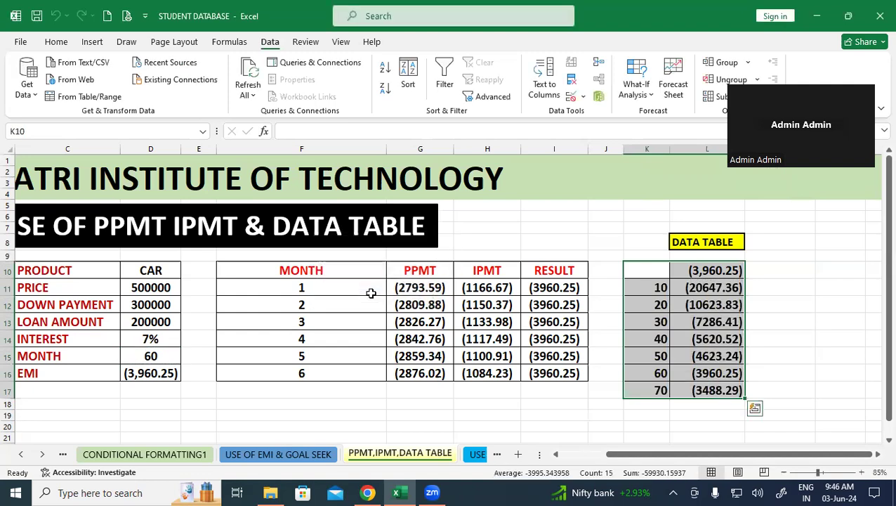
Examine the data table in K11:L17, matching each month count from 10 to 70 with its EMI
click(556, 400)
drag(649, 370, 707, 373)
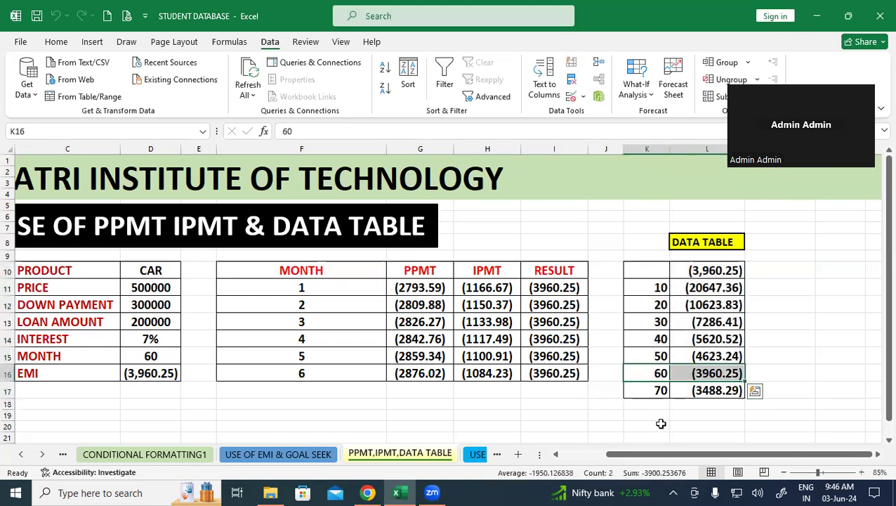
click(551, 407)
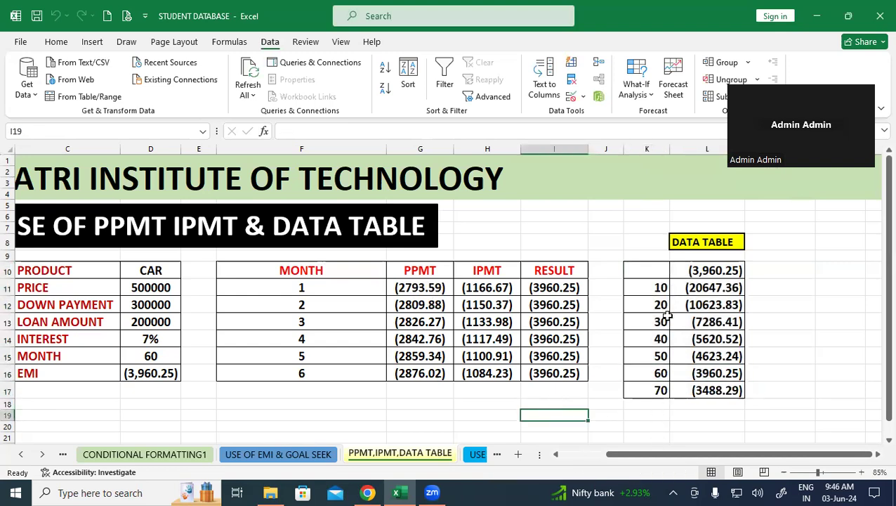
click(664, 287)
click(714, 288)
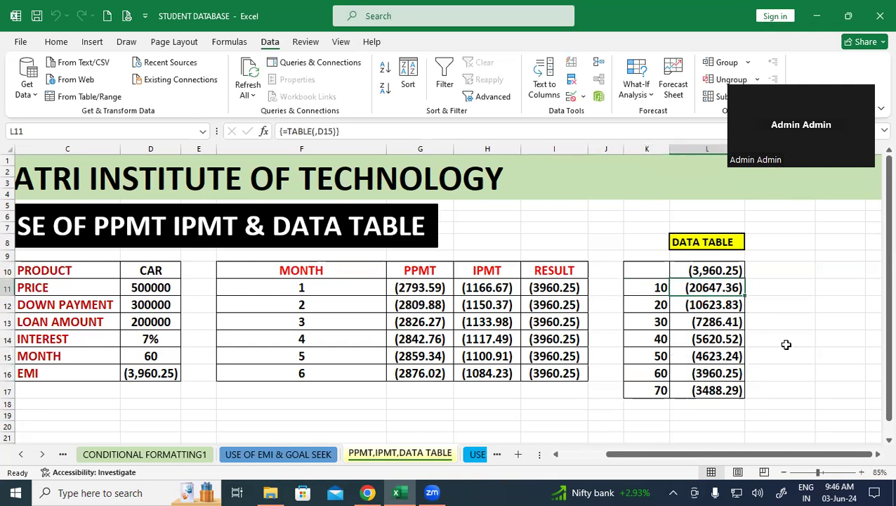
click(785, 344)
click(665, 307)
click(721, 306)
click(633, 326)
click(722, 323)
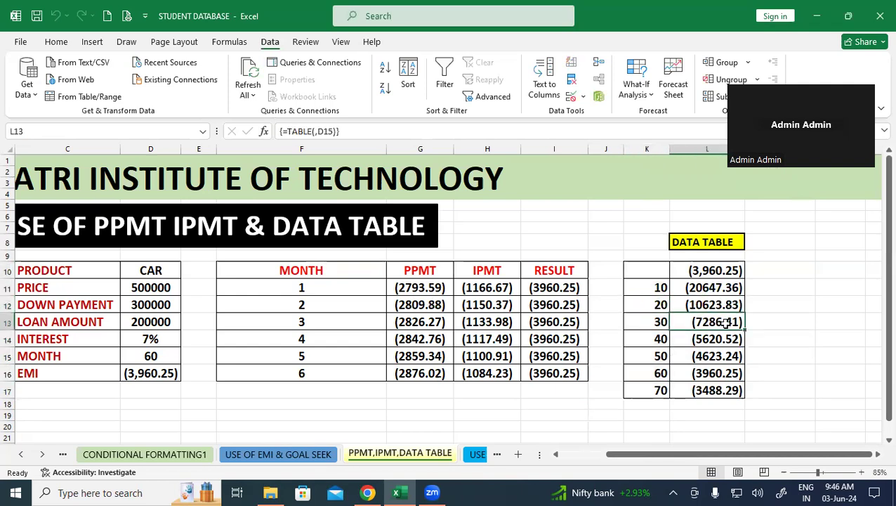
click(652, 340)
click(718, 338)
click(656, 355)
click(723, 356)
drag(643, 370, 734, 379)
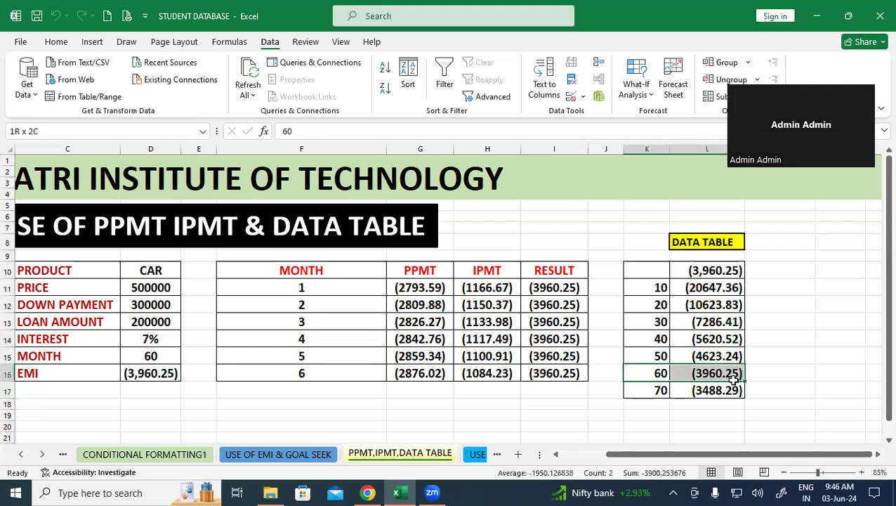
click(843, 388)
drag(650, 391, 723, 391)
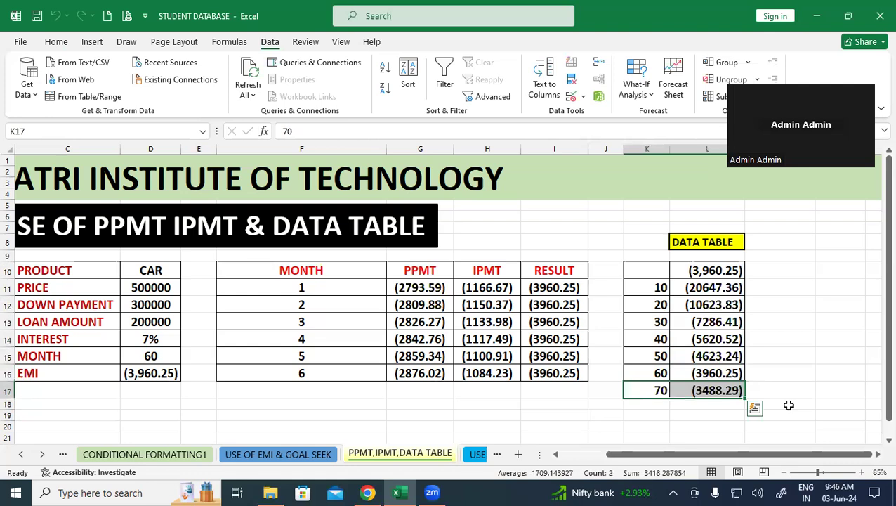
click(757, 425)
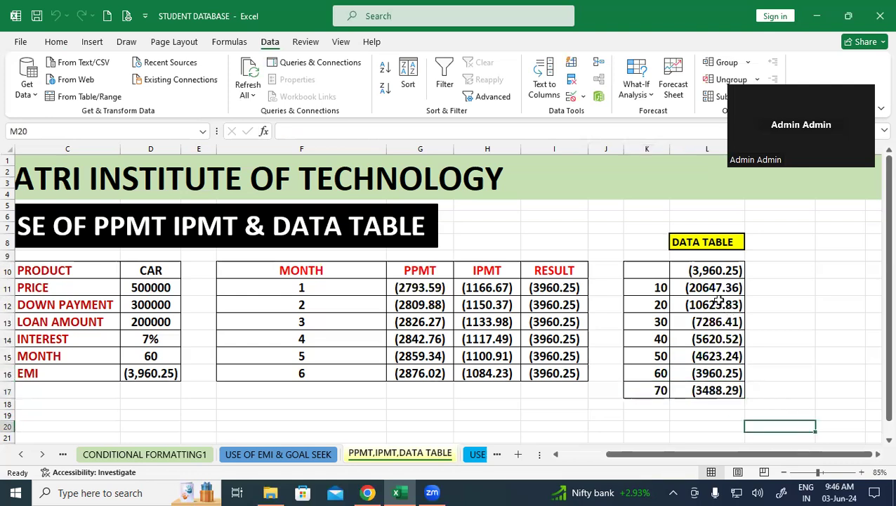
Compare the EMI for 10 months with the EMI for 70 months in the data table
click(715, 285)
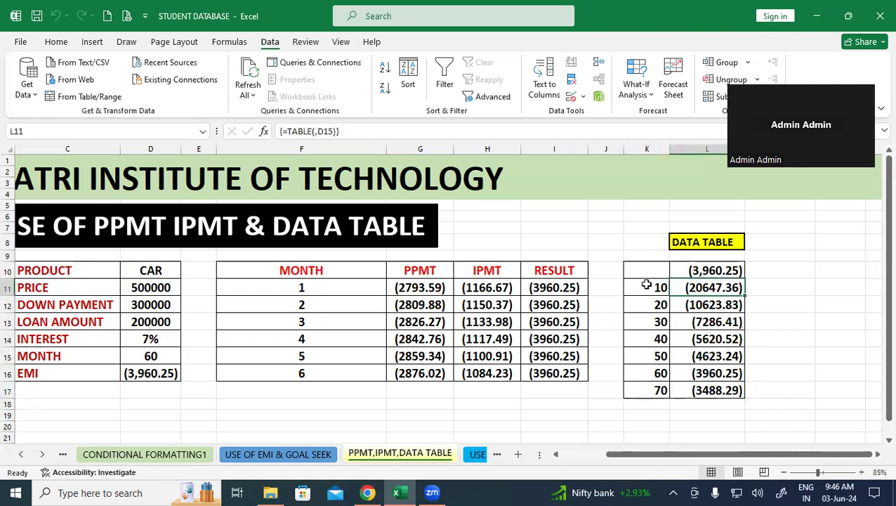
click(646, 283)
click(727, 391)
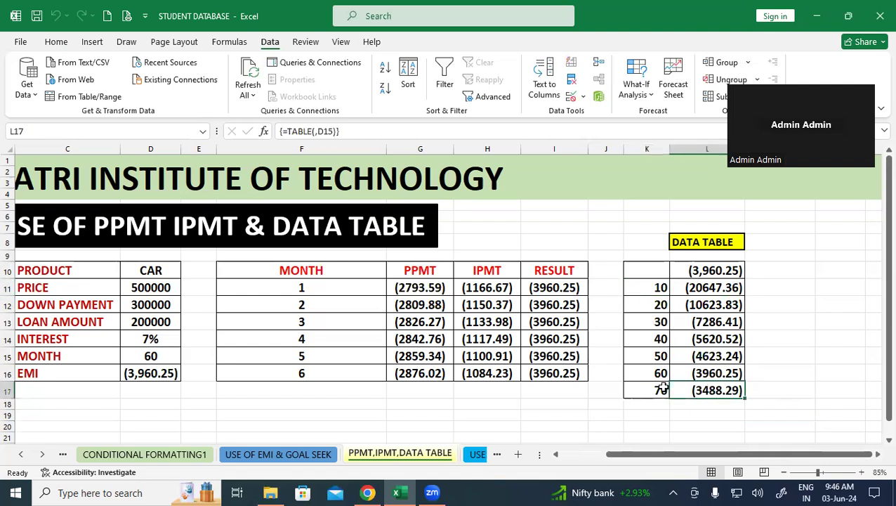
click(633, 390)
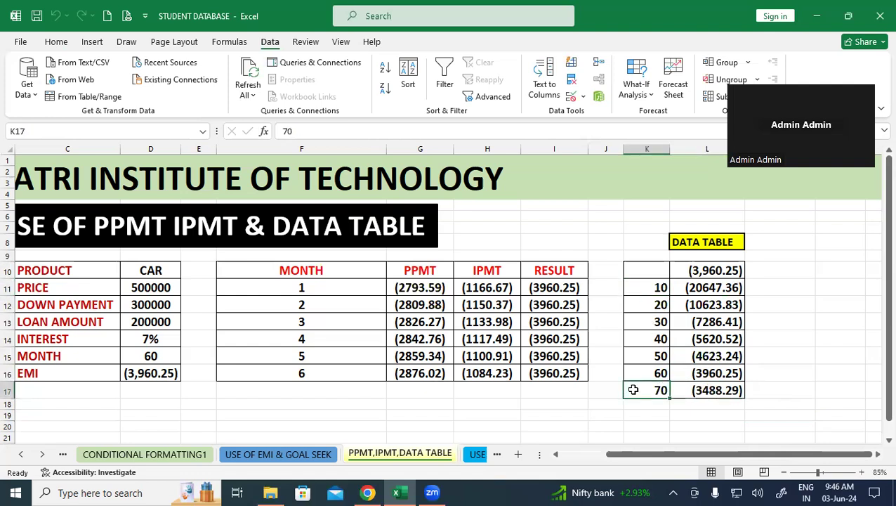